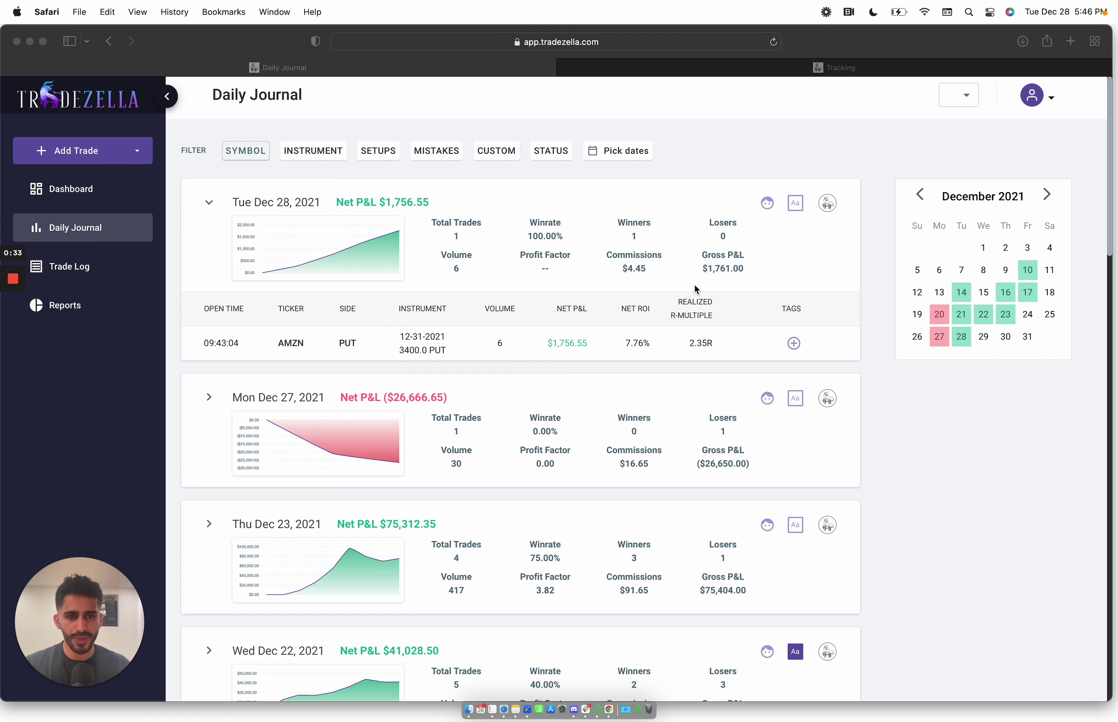
Move from the Dec 28 Tradezella journal entry to the next desktop space
key("ctrl+Right")
key("ctrl+Right")
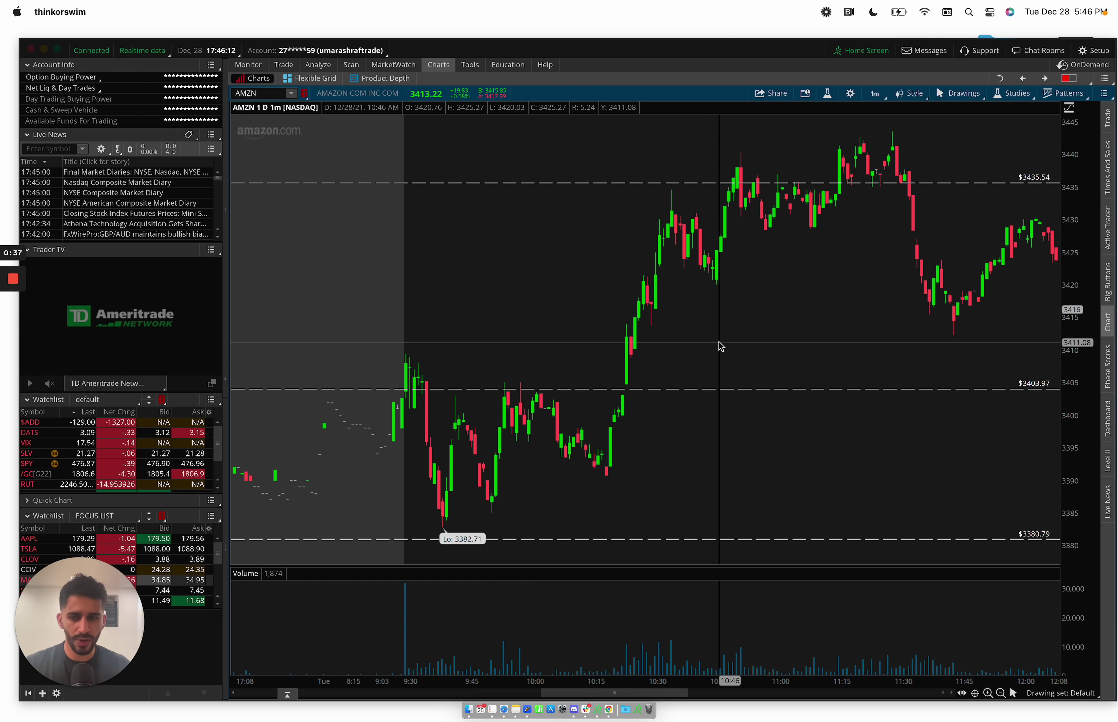
Scroll Discord's game-plan channel to the $AMZN post on the 3380 level, then switch to thinkorswim
key("ctrl+Left")
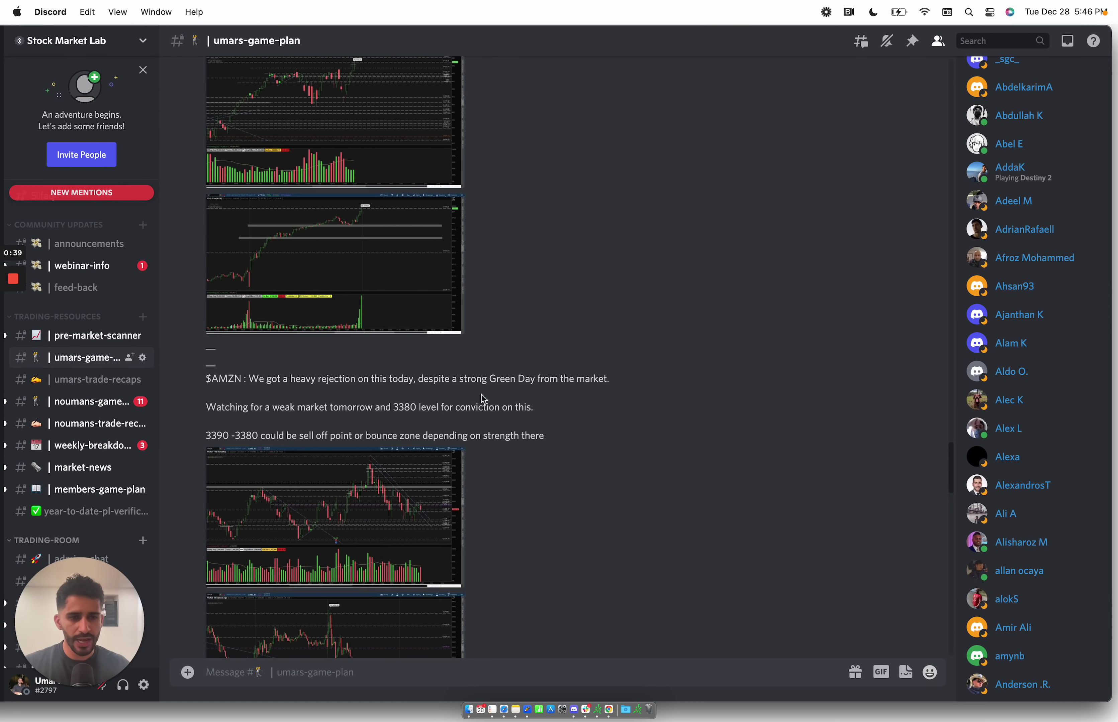
scroll(345, 328, "down", 3)
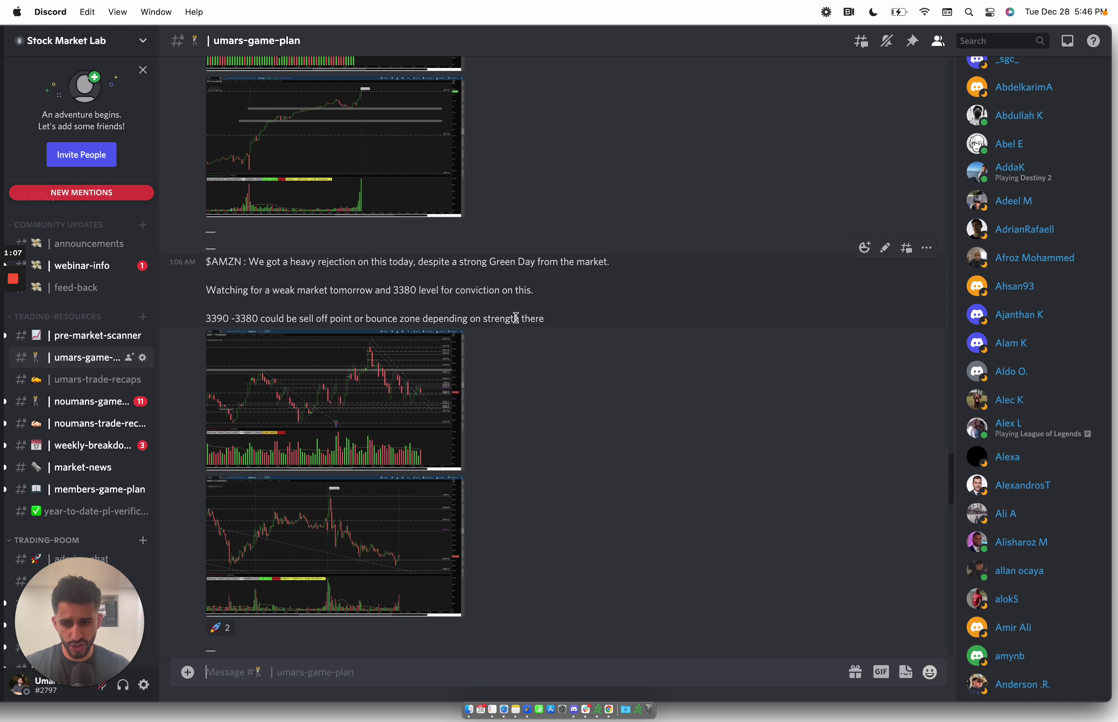
key("super+Tab")
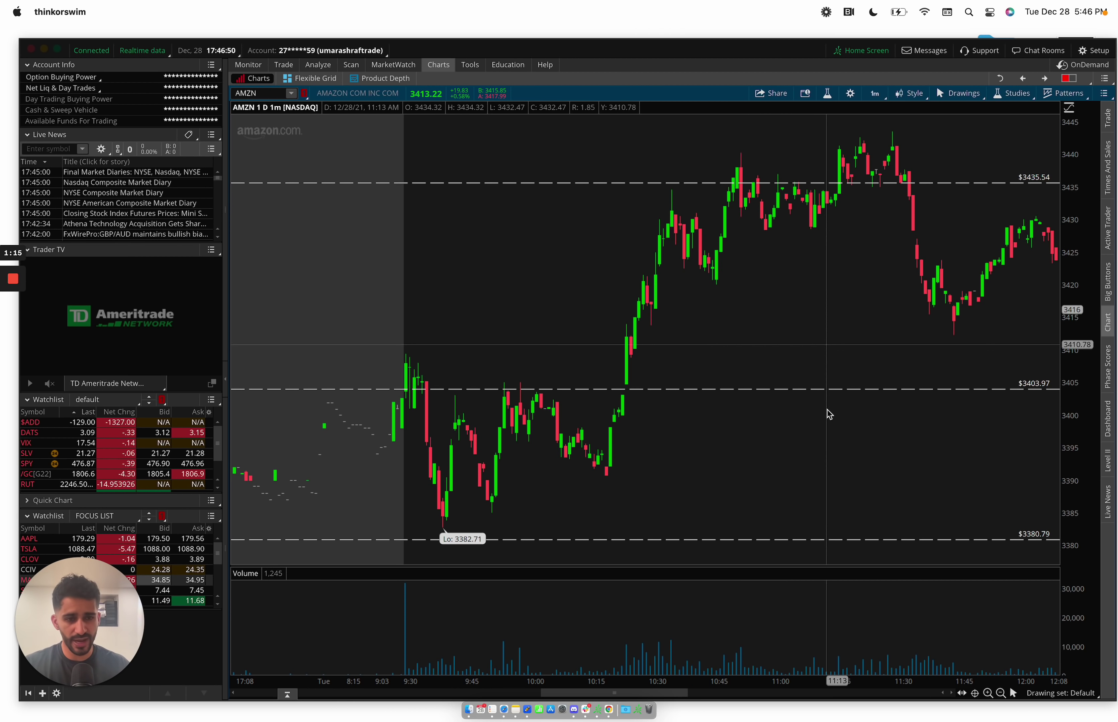
Zoom the AMZN 1-minute chart into 9:00–10:25, then widen it to roughly 9:30–11:25
left_click(999, 693)
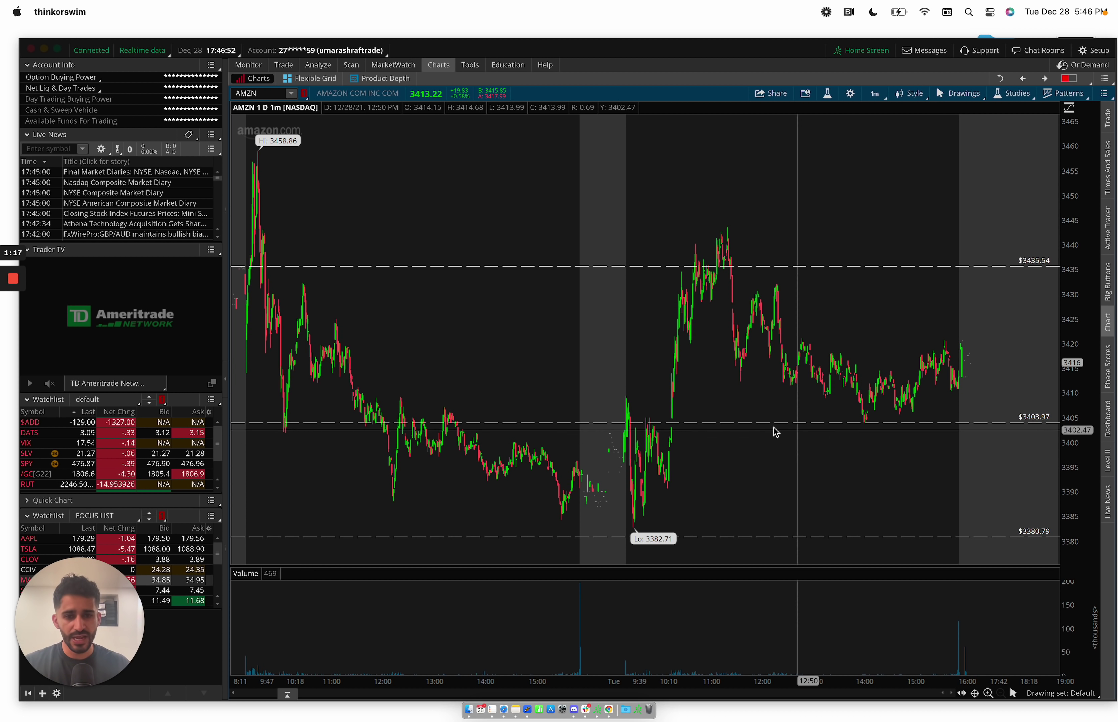
scroll(819, 467, "up", 3)
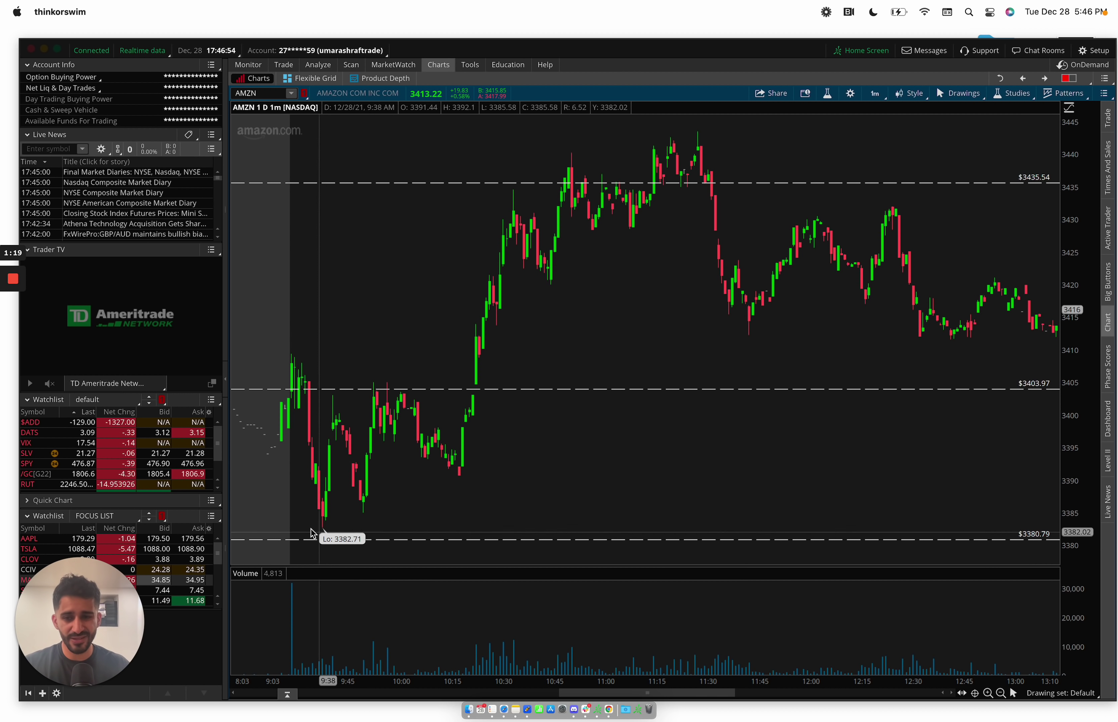
left_click_drag(270, 533, 488, 525)
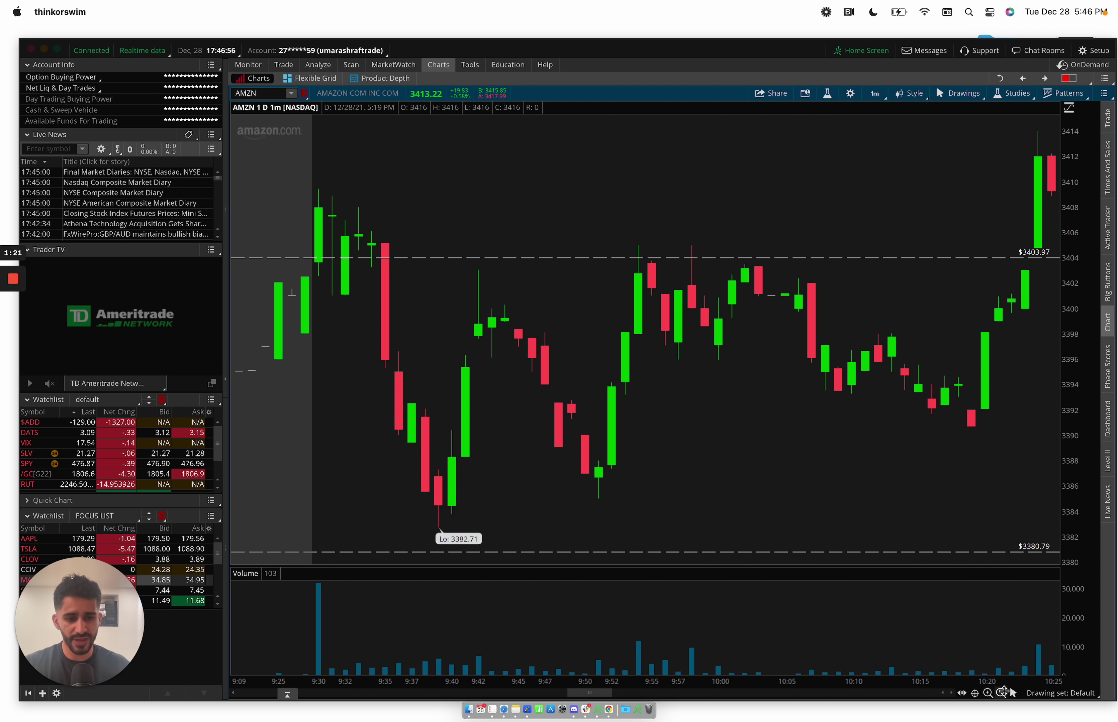
left_click(1000, 693)
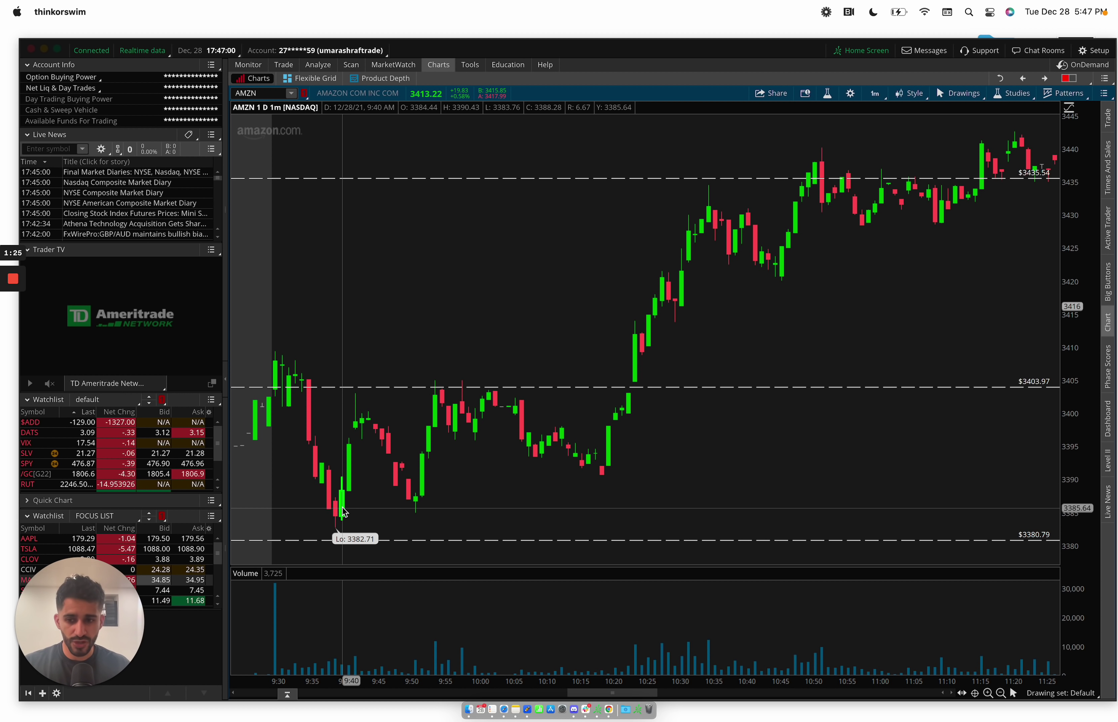
Return to Discord's $SPY post and view the enlarged SPY daily chart
key("ctrl+Left")
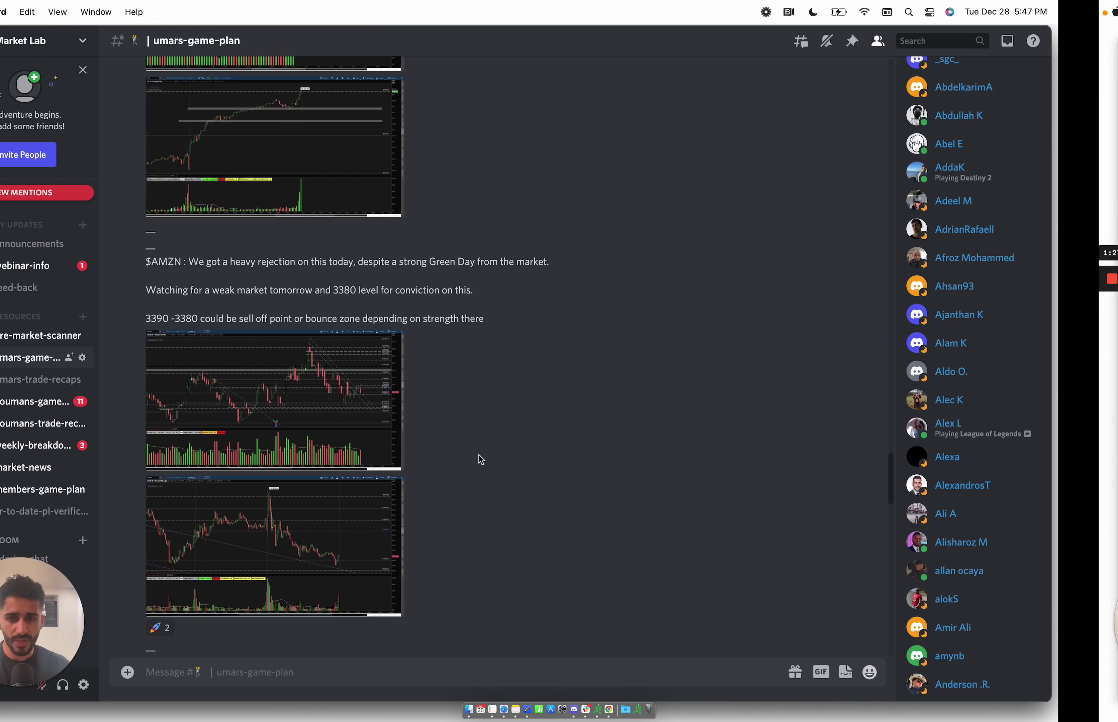
scroll(310, 384, "up", 5)
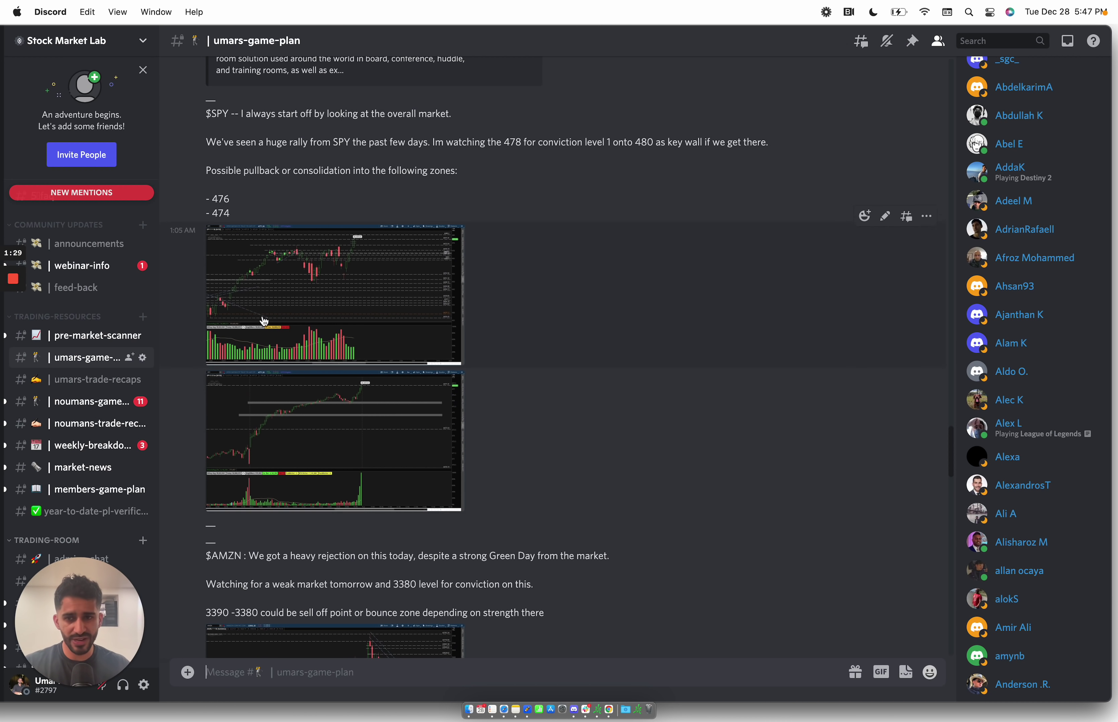
left_click(364, 332)
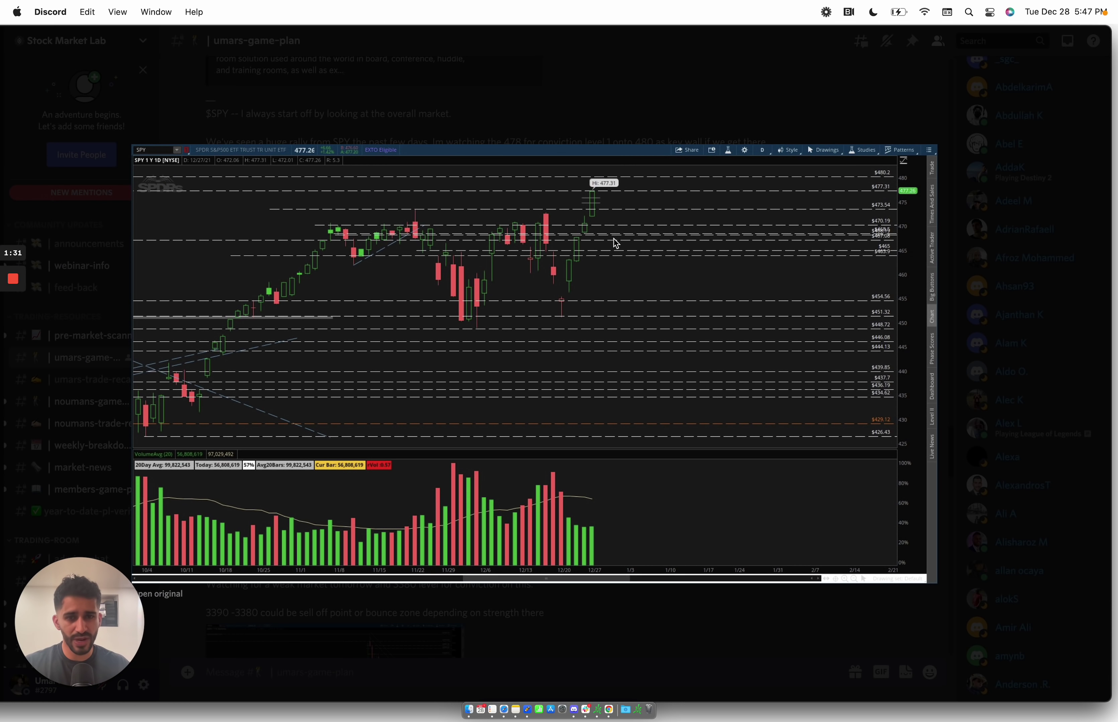
left_click(566, 619)
View the enlarged SPY 5-minute chart, then switch spaces to the Tradezella journal in Safari
left_click(333, 436)
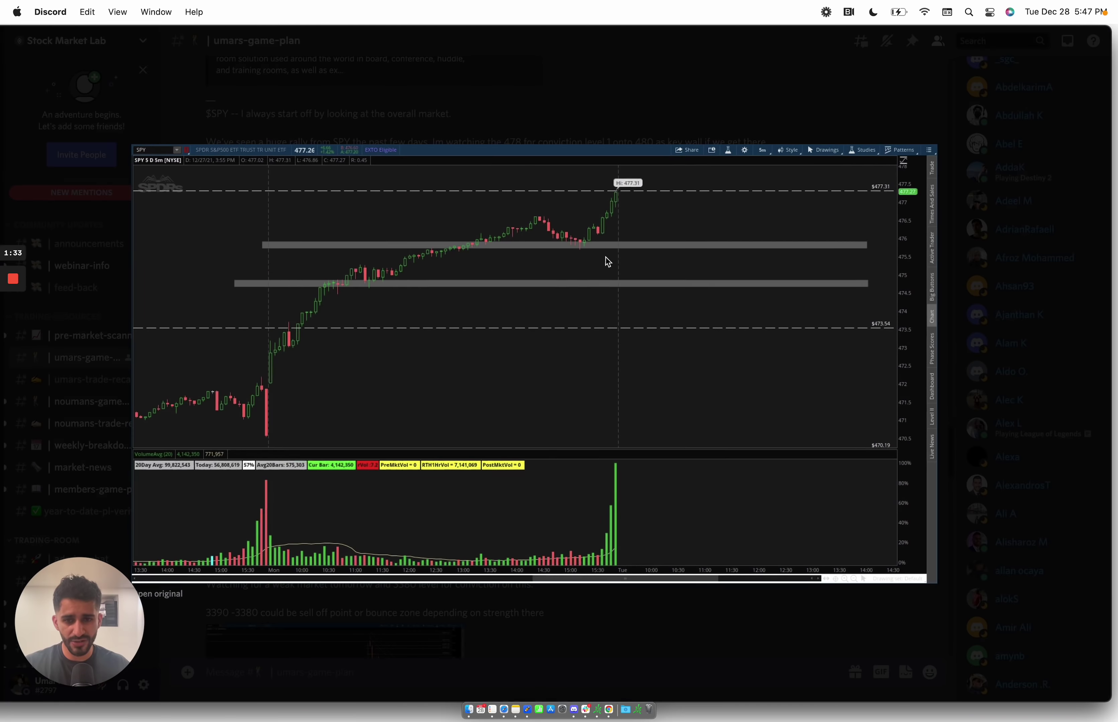
left_click(676, 117)
key("super+Tab")
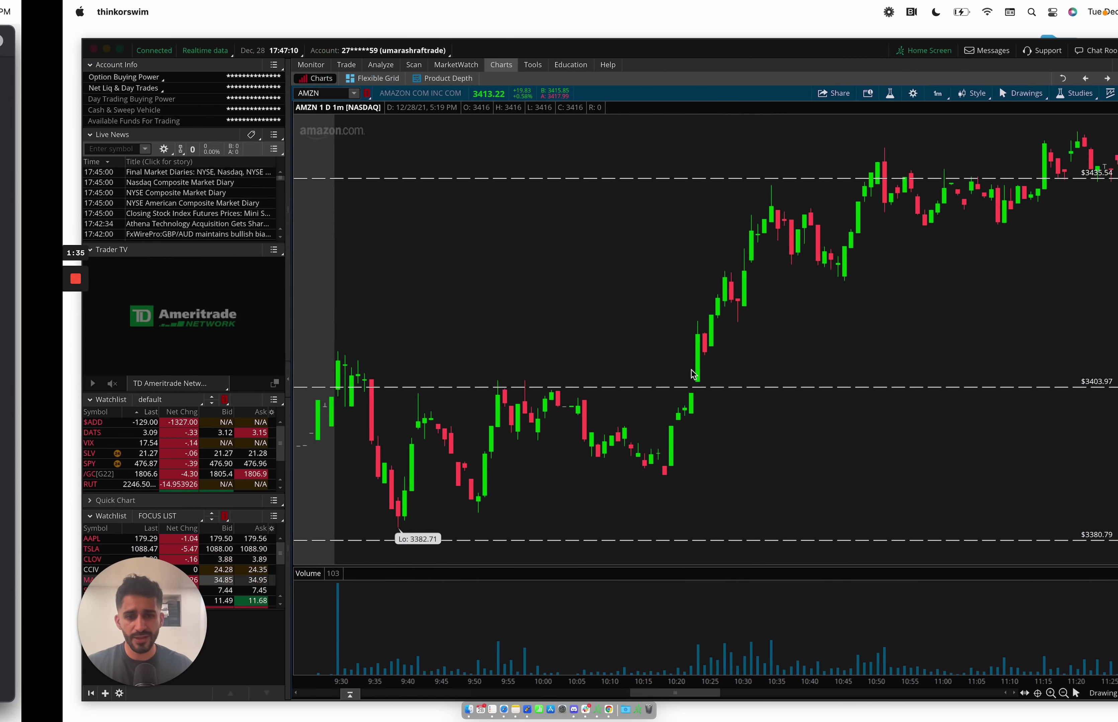
key("ctrl+Left")
key("ctrl+Left")
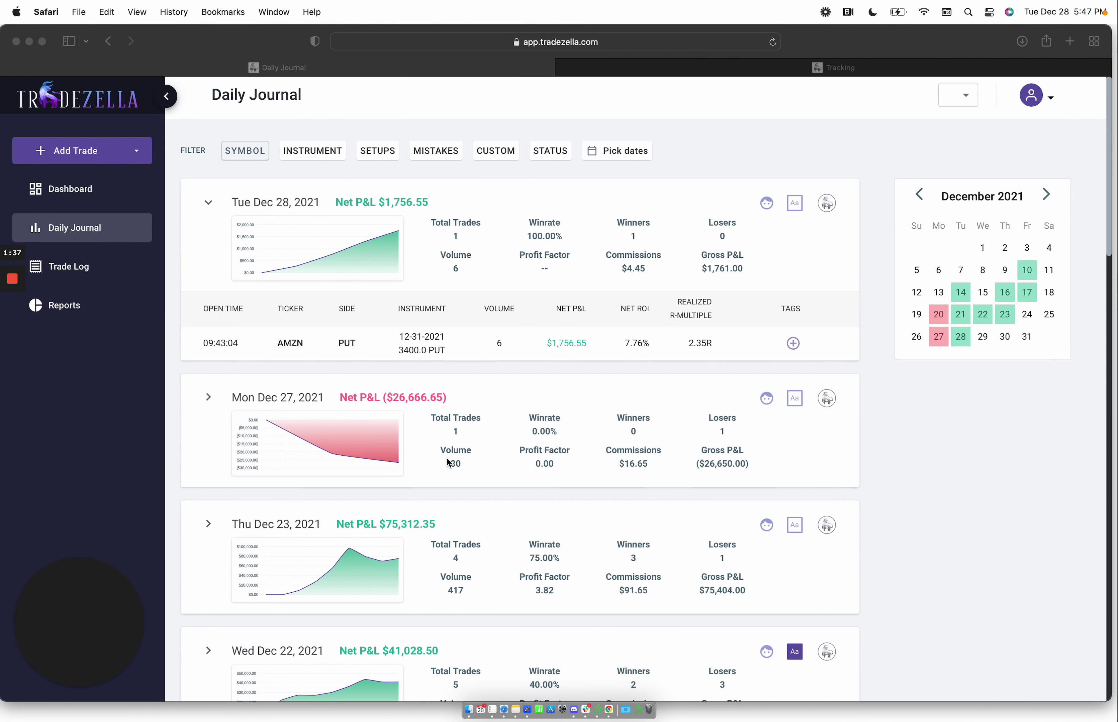
Open the AMZN 3400 PUT trade and scroll to its running P&L chart and executions table
left_click(453, 342)
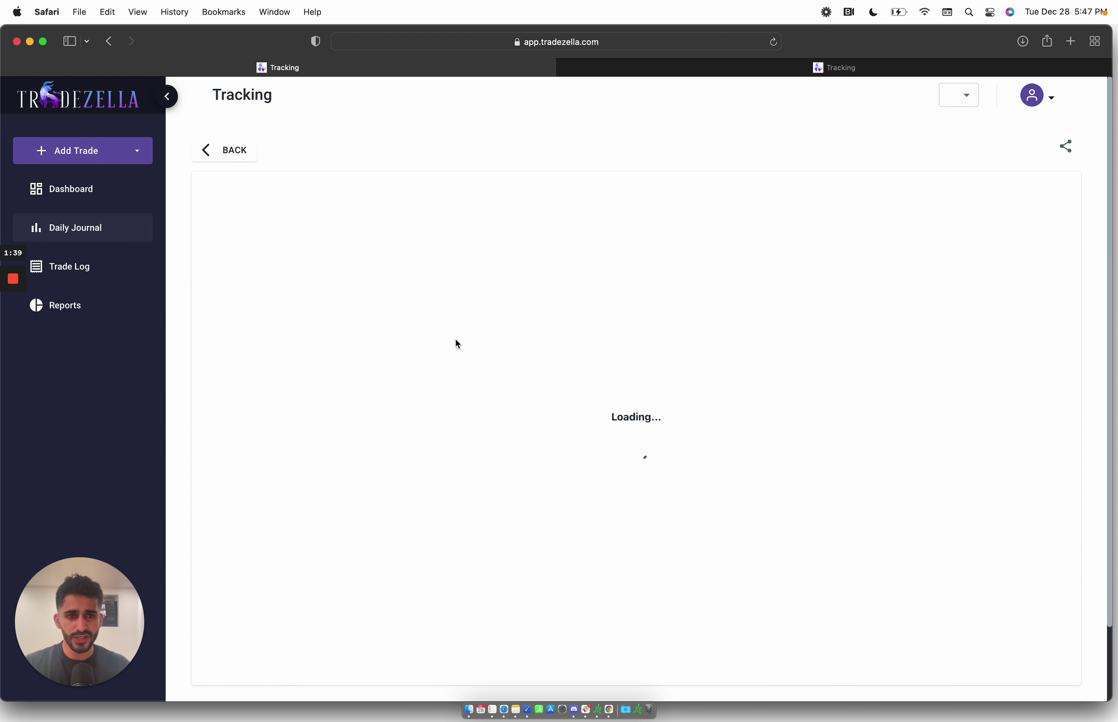
scroll(412, 513, "down", 1)
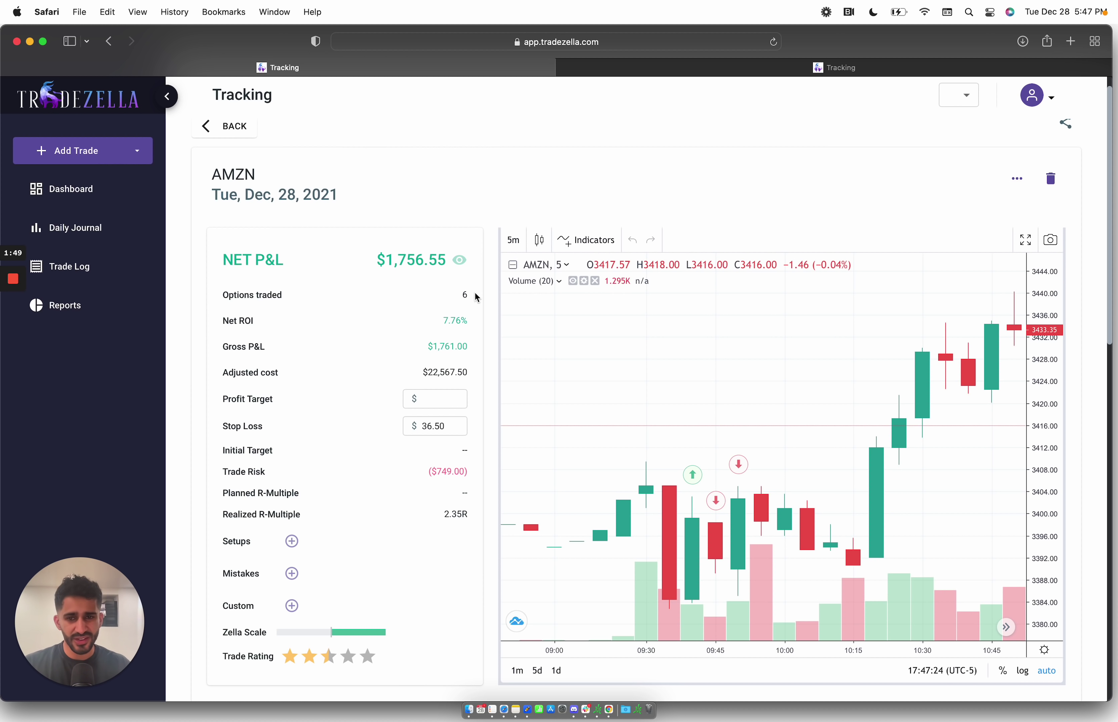
scroll(476, 296, "down", 10)
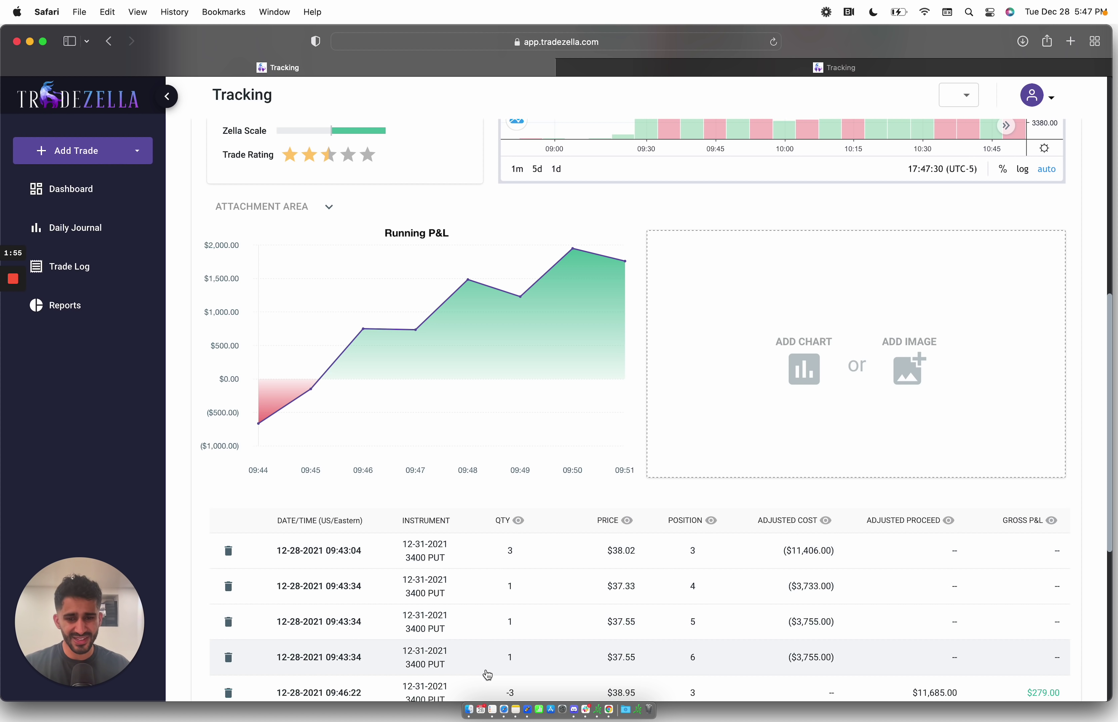
Zoom the AMZN chart into 9:26–10:04 and restore the two-chart layout
key("ctrl+Right")
key("ctrl+Right")
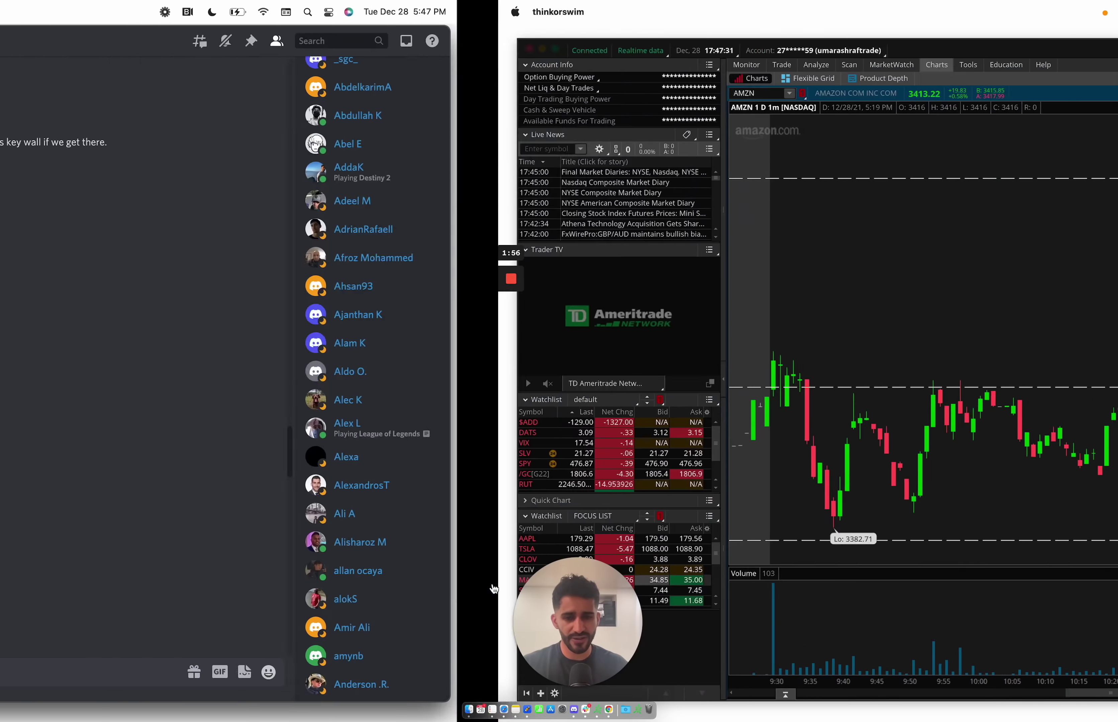
left_click_drag(506, 469, 507, 469)
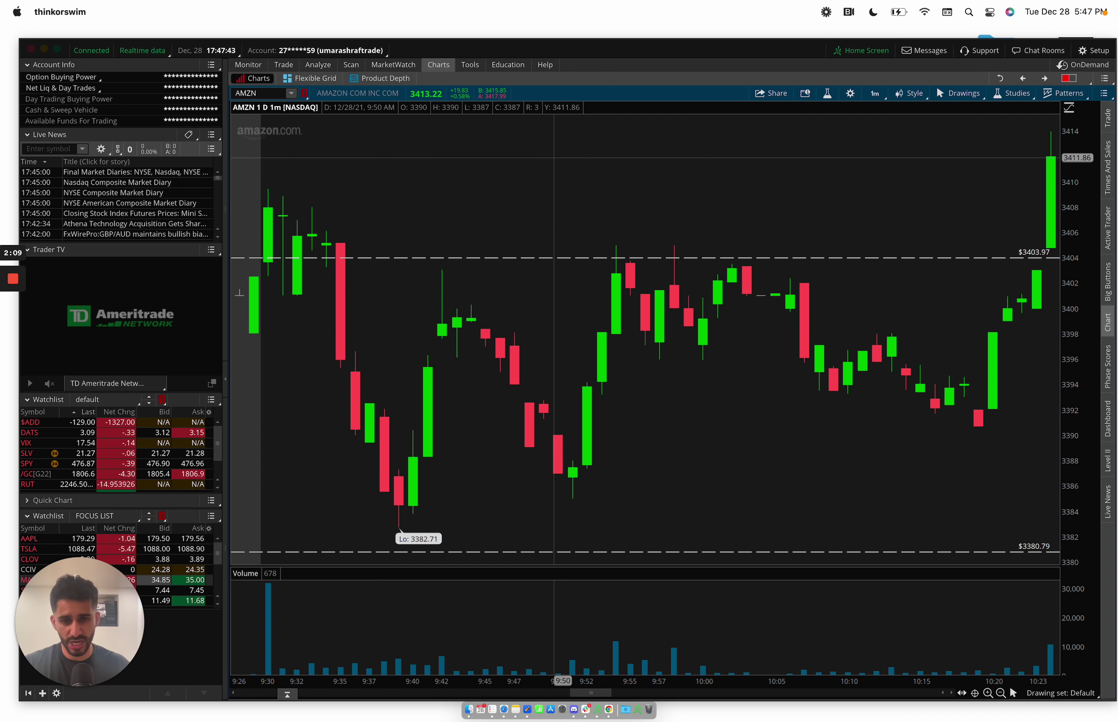
right_click(555, 160)
left_click(625, 407)
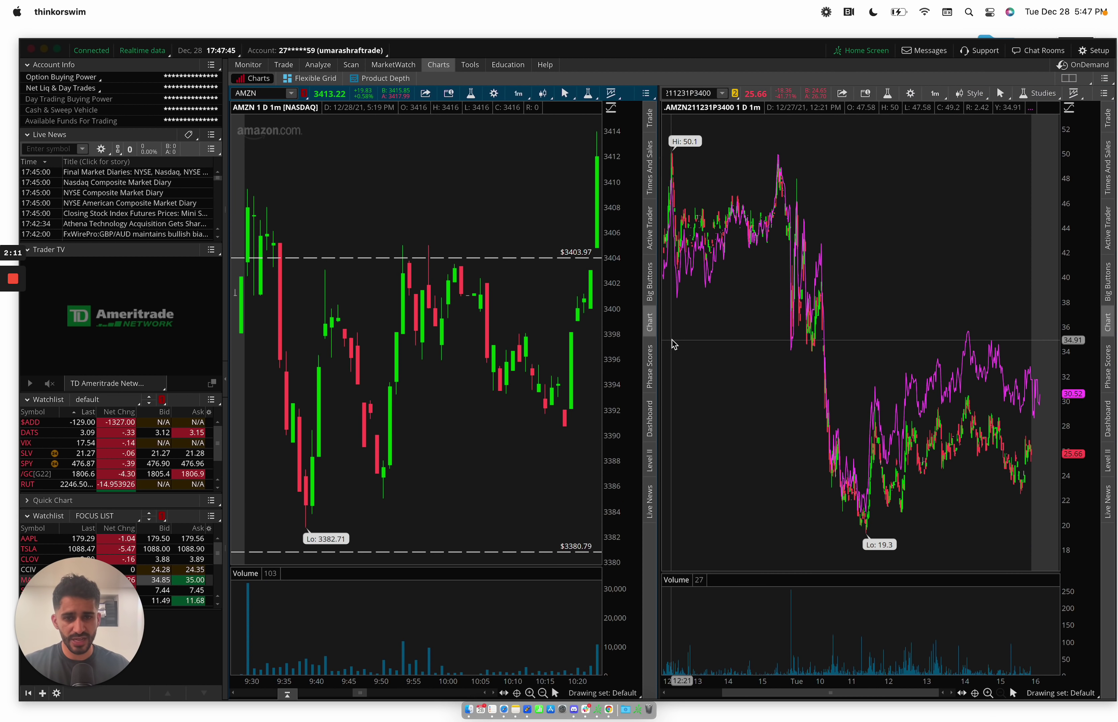
Load SPY into the right-hand chart and zoom it onto the 9:00–10:01 morning session
left_click(706, 93)
type("S")
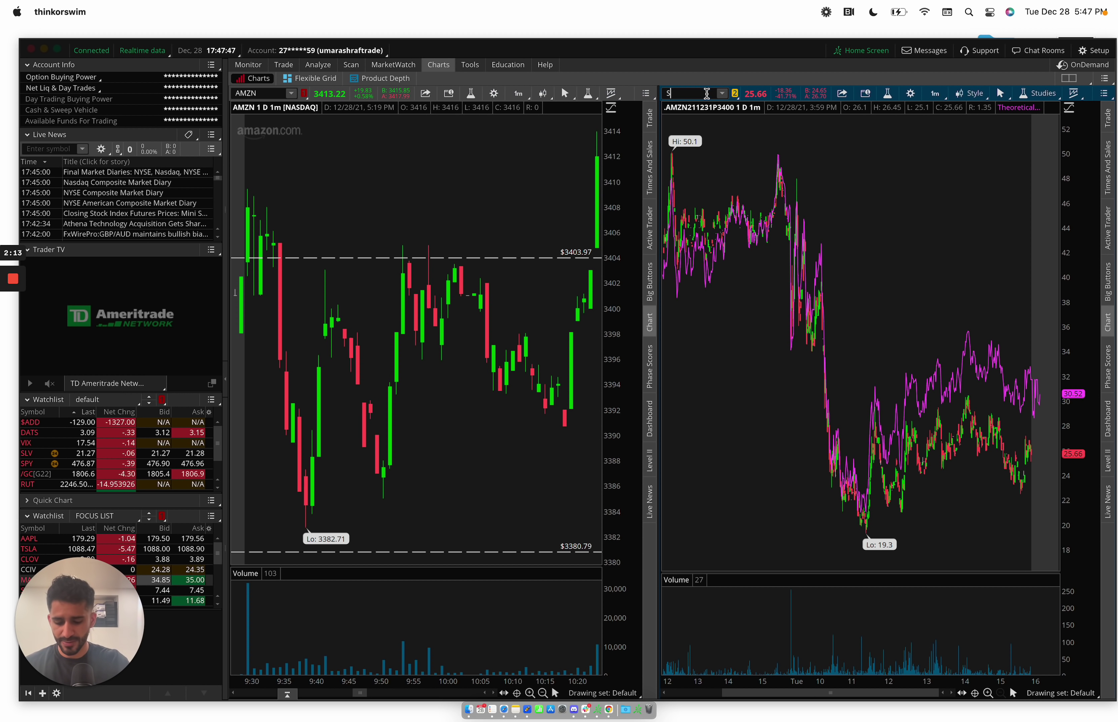
type("PY")
key("Return")
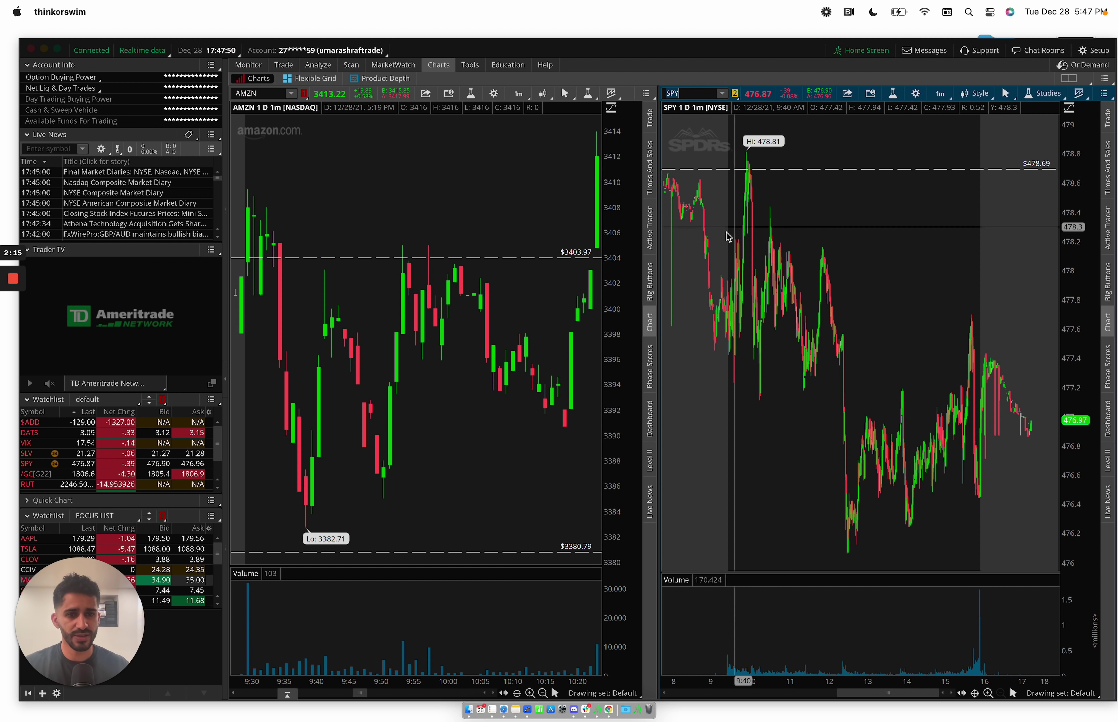
left_click_drag(708, 242, 798, 254)
mouse_move(718, 272)
left_mouse_down()
mouse_move(943, 293)
mouse_move(860, 362)
left_mouse_up()
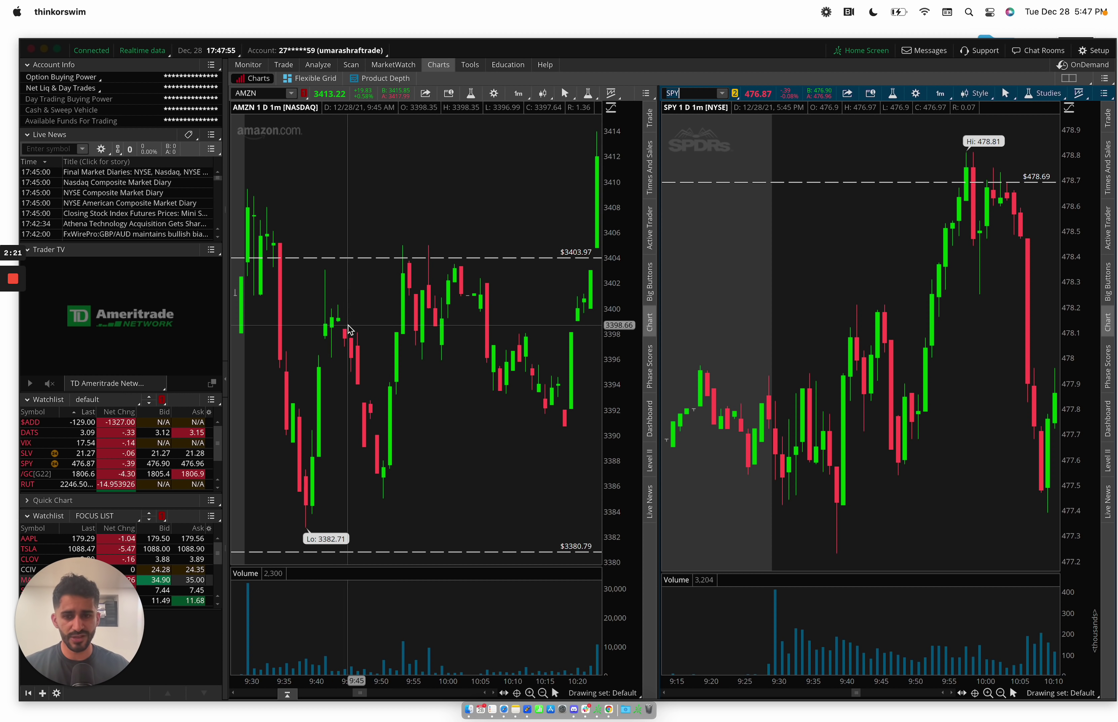
Add VWAP (-2.0, 2.0, DAY) with its bands to the AMZN chart's price panel
right_click(366, 288)
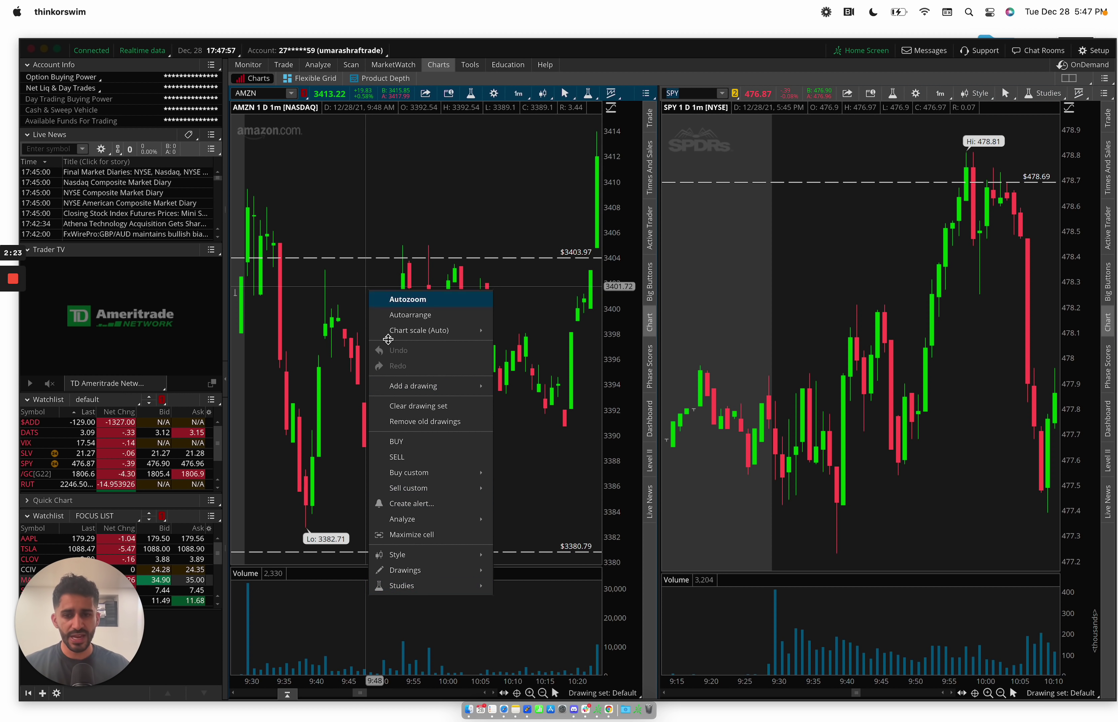
mouse_move(438, 584)
left_click(540, 504)
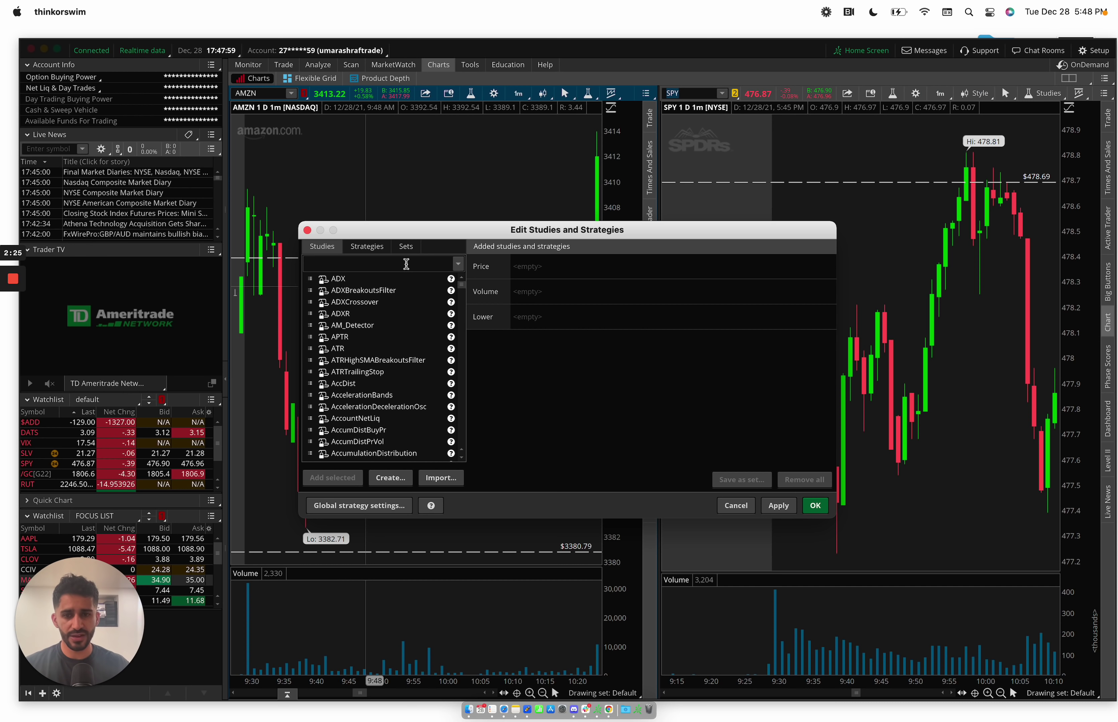
type("vwap")
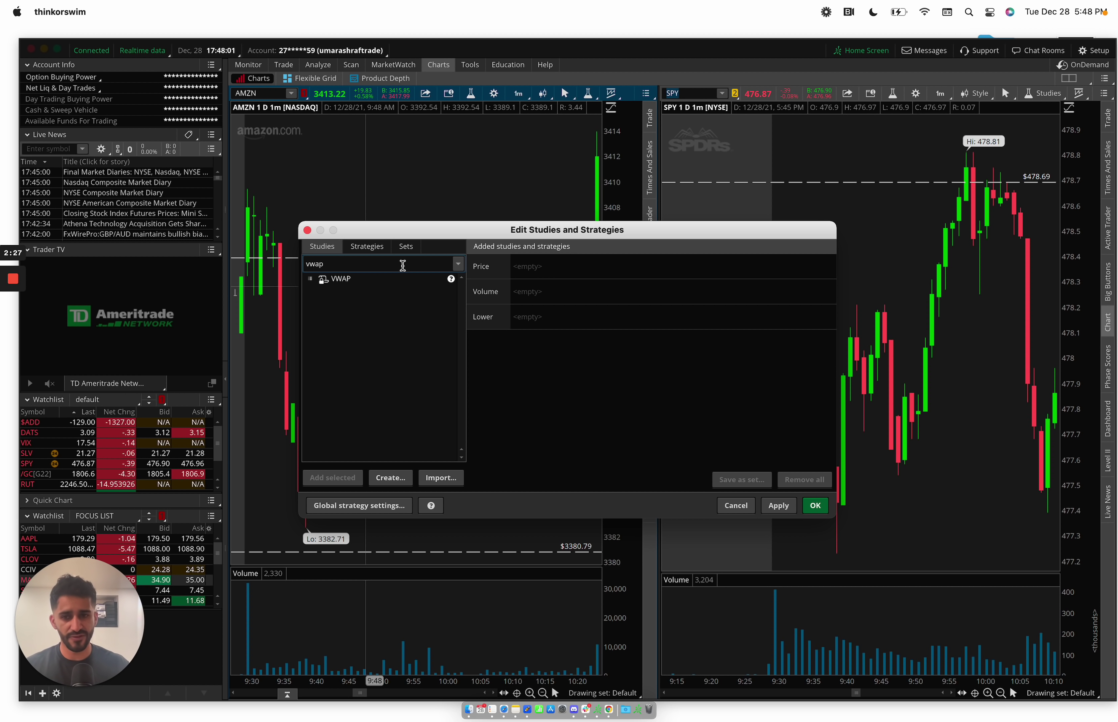
left_click(399, 279)
left_click(339, 474)
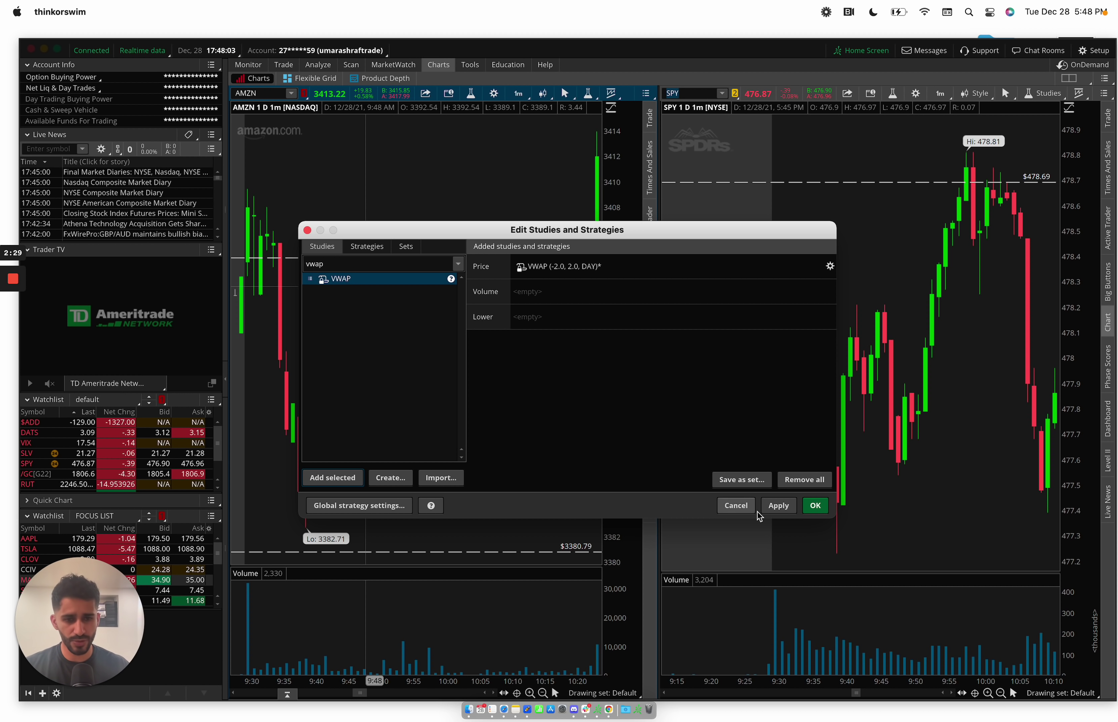
left_click(815, 505)
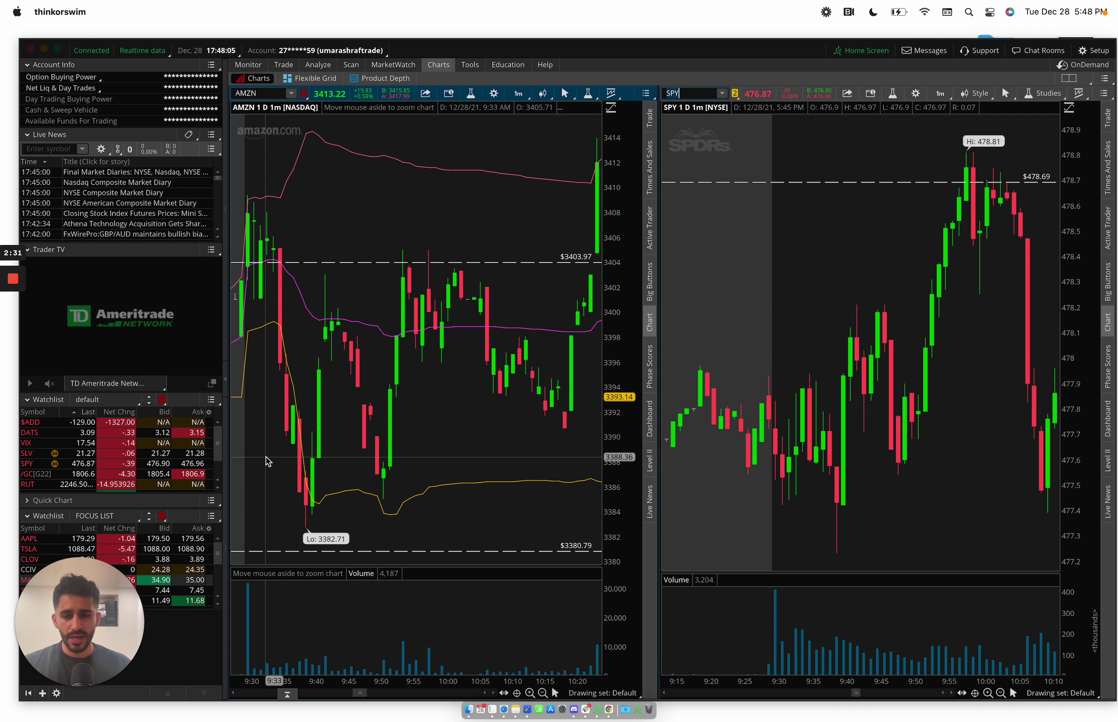
scroll(419, 424, "up", 2)
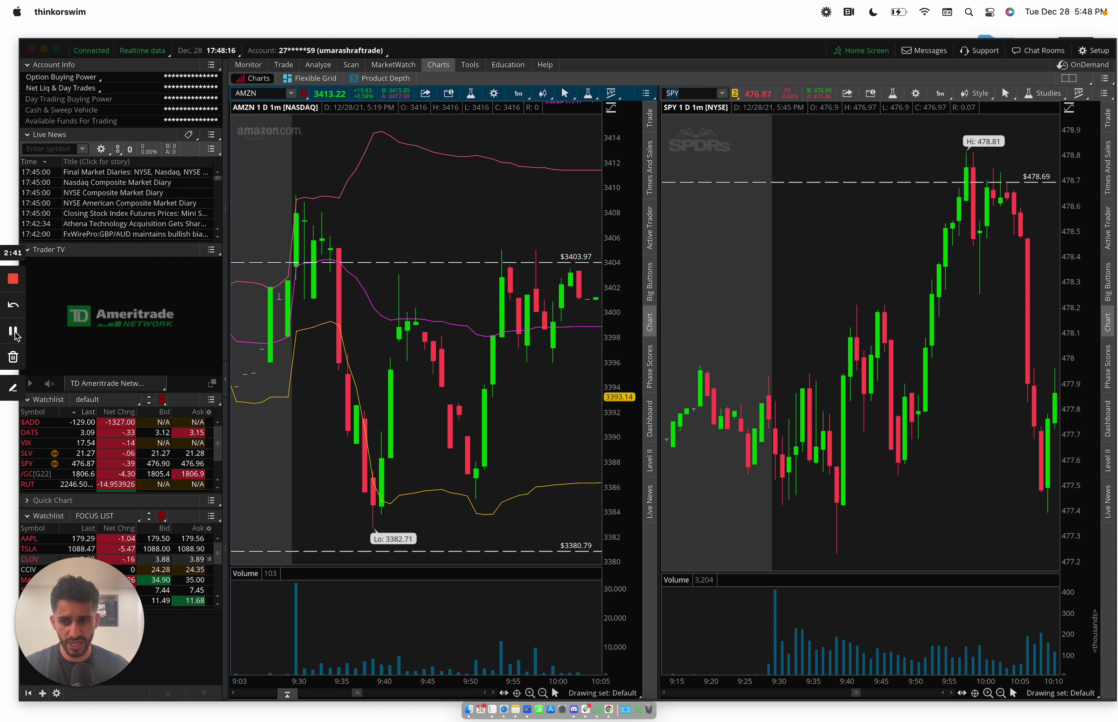
Draw red lines and arrows marking the AMZN spike high, rejection level and drop toward the low
left_click(21, 354)
left_click_drag(285, 208, 384, 208)
mouse_move(346, 125)
left_mouse_down()
mouse_move(344, 188)
mouse_move(353, 169)
left_mouse_up()
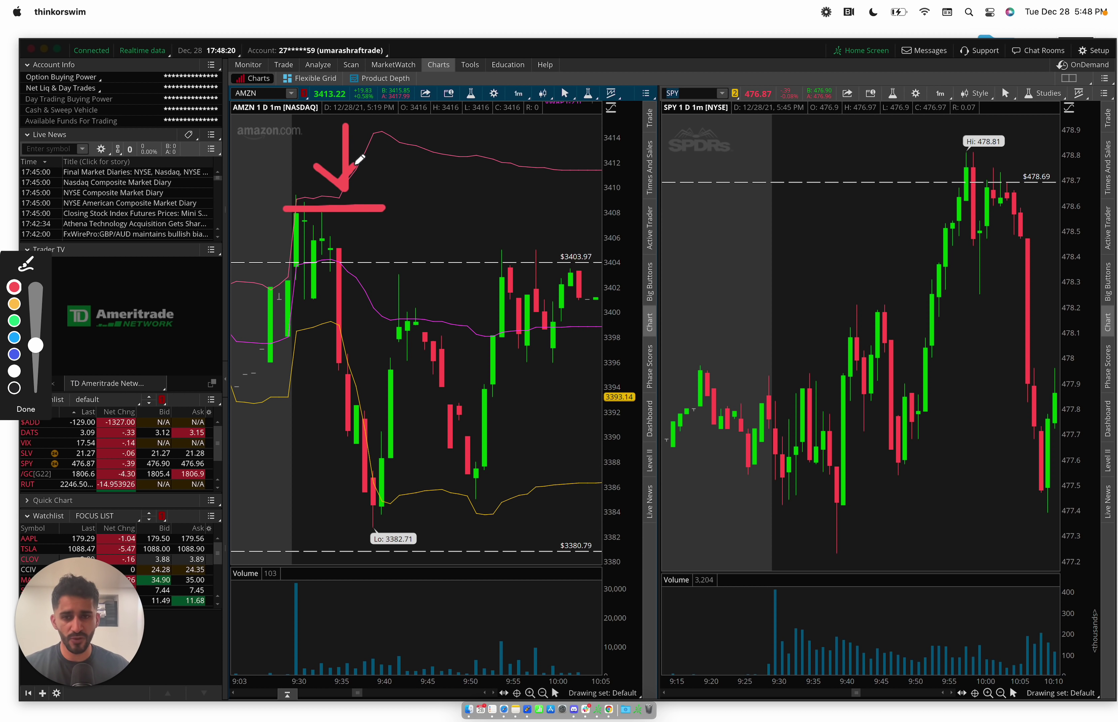
left_click_drag(272, 301, 435, 302)
mouse_move(431, 200)
left_mouse_down()
mouse_move(371, 299)
mouse_move(393, 309)
left_mouse_up()
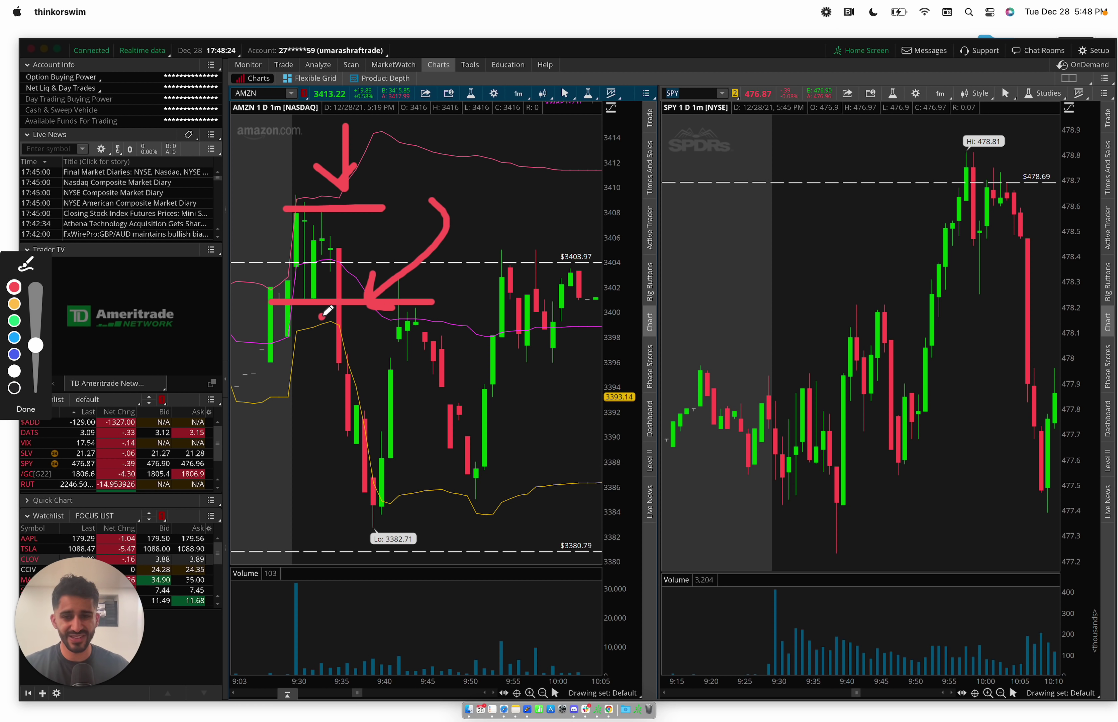
left_click_drag(323, 314, 365, 462)
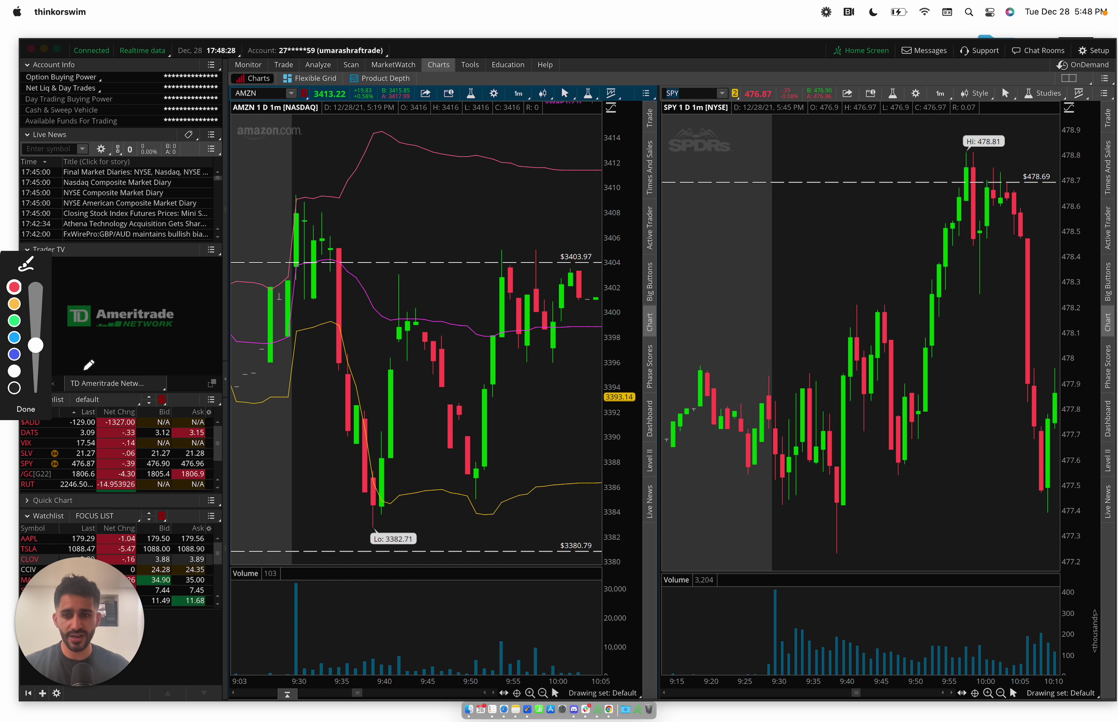
left_click(26, 410)
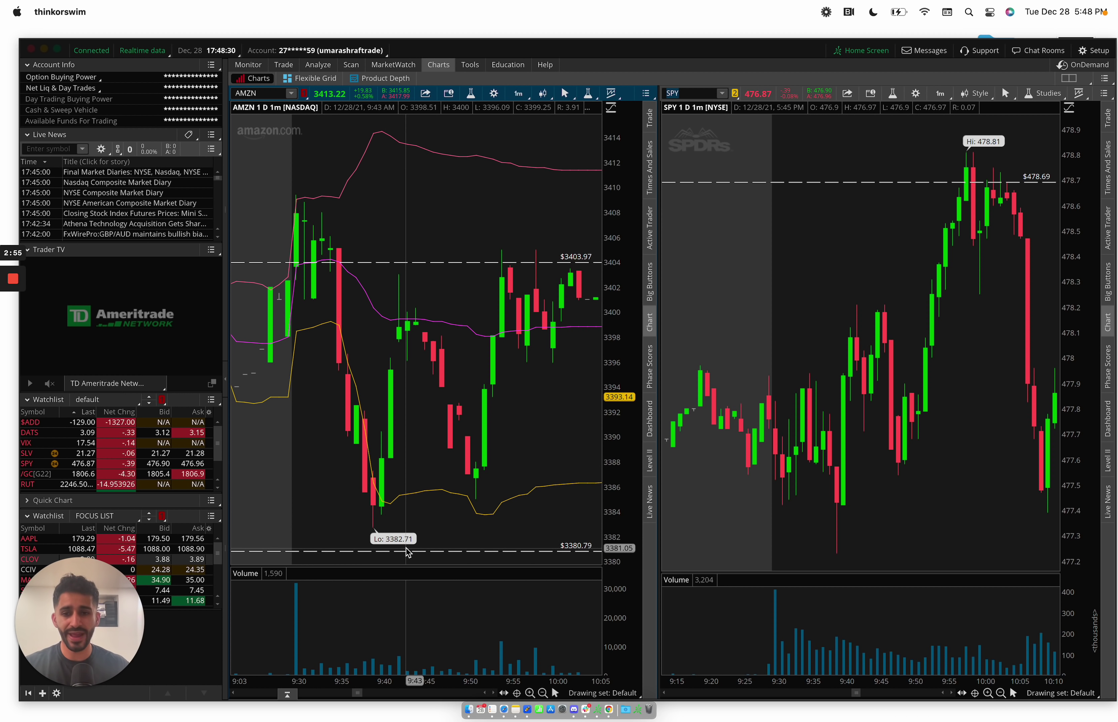
Box the 3382.71 low in red, then clear the annotation
left_click(17, 387)
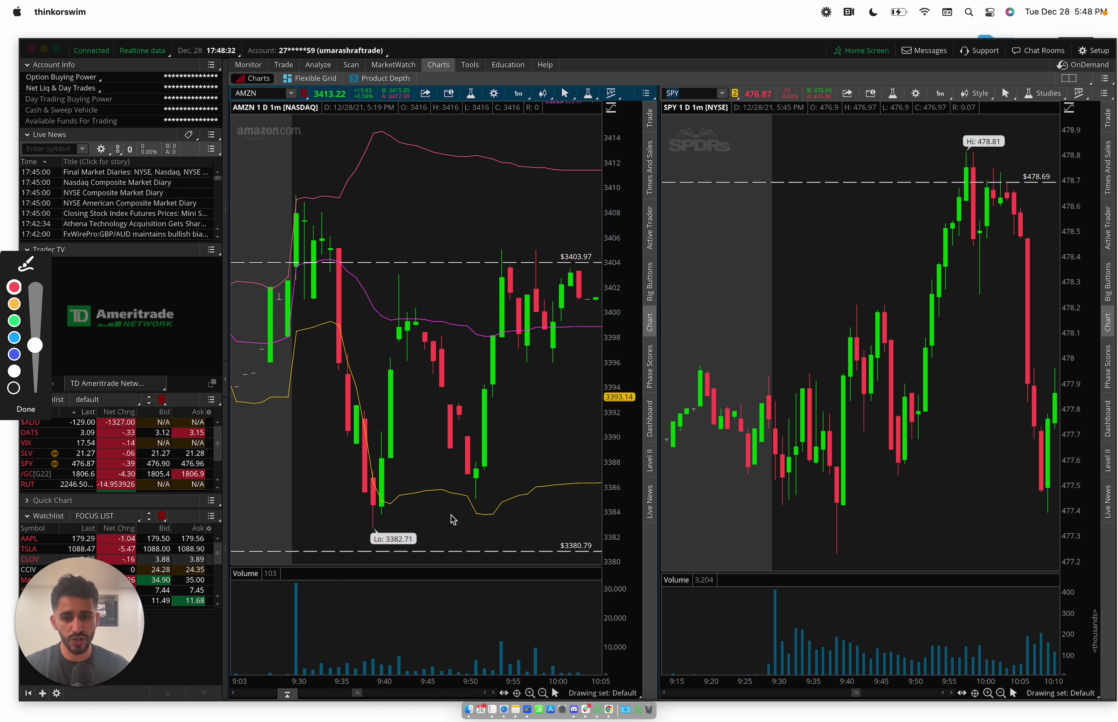
mouse_move(349, 509)
left_mouse_down()
mouse_move(380, 508)
mouse_move(348, 548)
mouse_move(348, 508)
left_mouse_up()
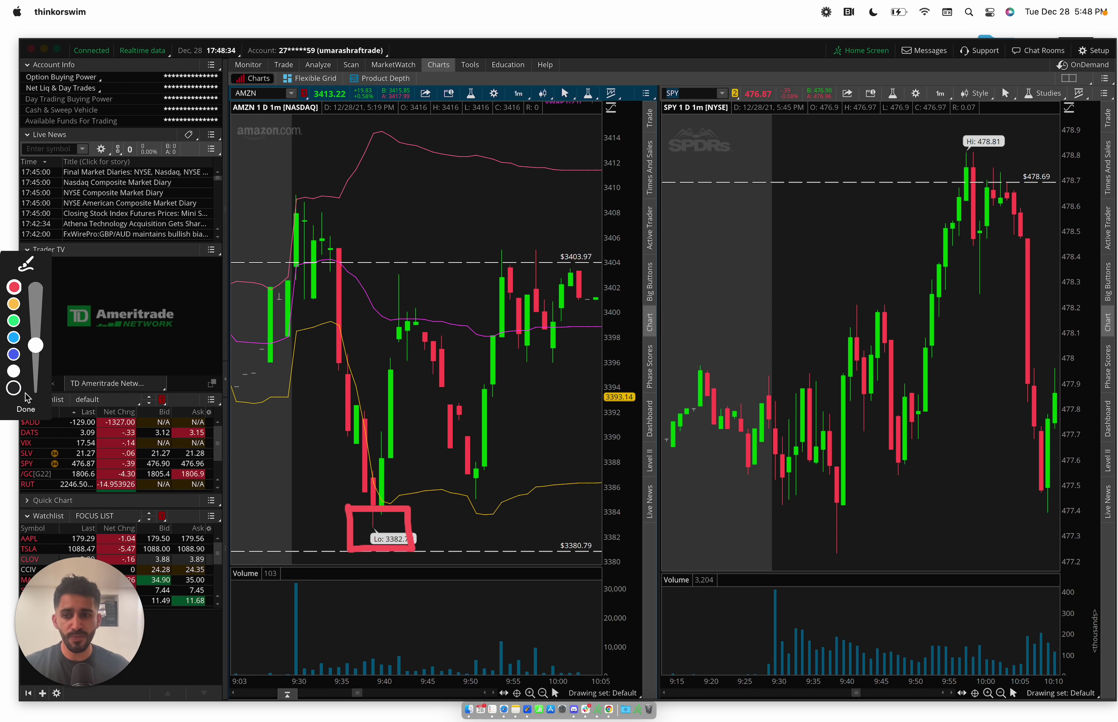
left_click(26, 410)
Scroll Discord to the $AMZN note on the heavy rejection and 3380, then return to thinkorswim
key("ctrl+Left")
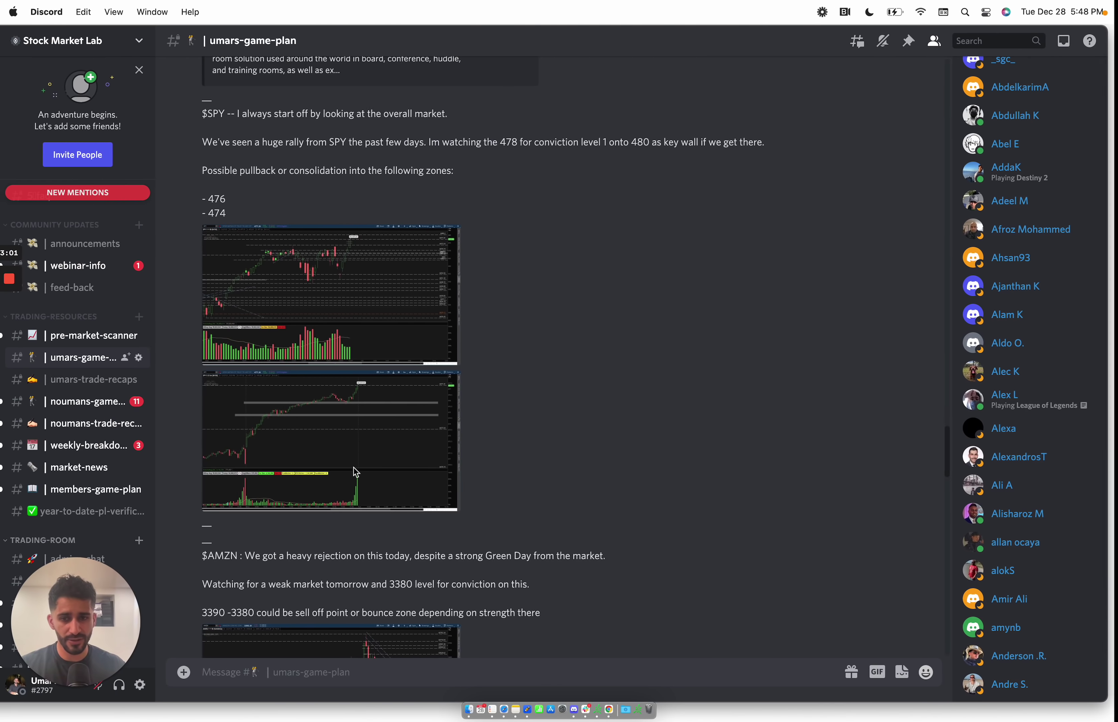
scroll(397, 474, "down", 5)
key("ctrl+Right")
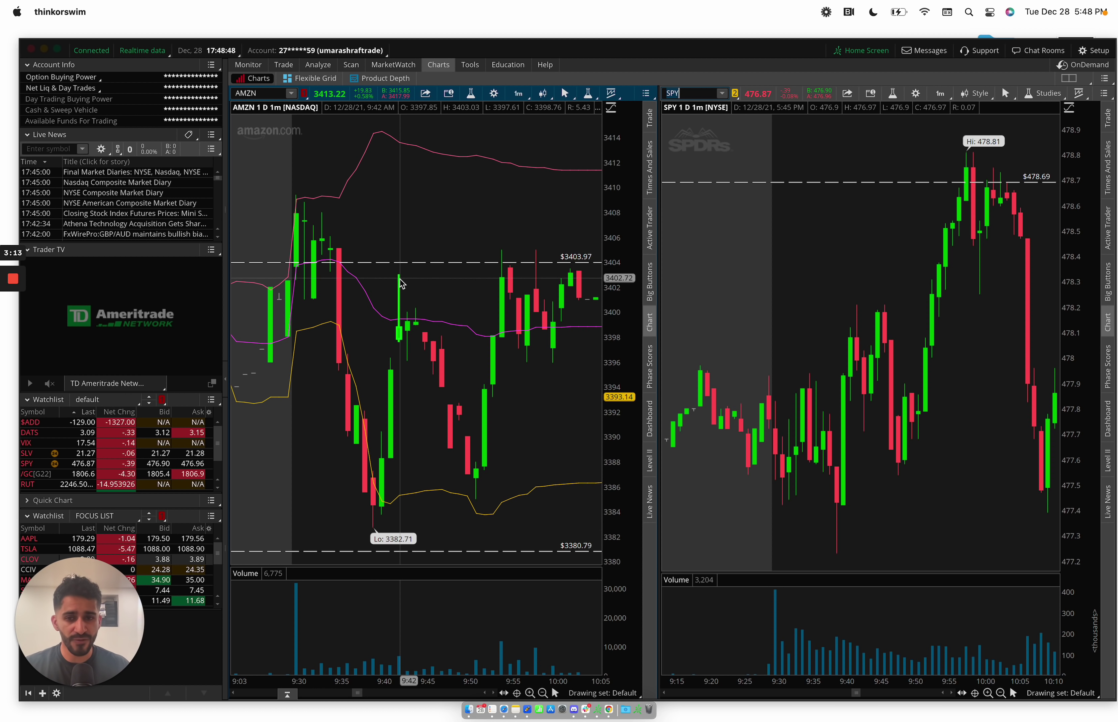
Draw red arrows pointing down at the 9:42 rejection candle and curving up from the low
mouse_move(10, 342)
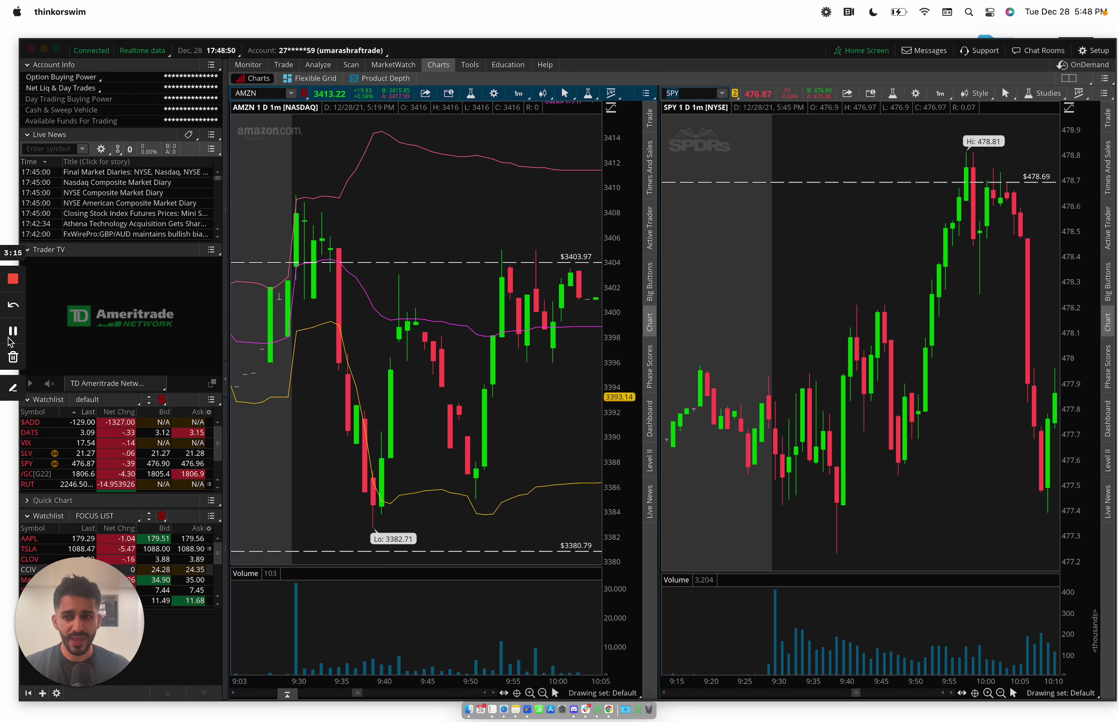
left_click(13, 388)
left_click_drag(403, 181, 402, 264)
mouse_move(381, 240)
left_mouse_down()
mouse_move(401, 263)
mouse_move(431, 237)
left_mouse_up()
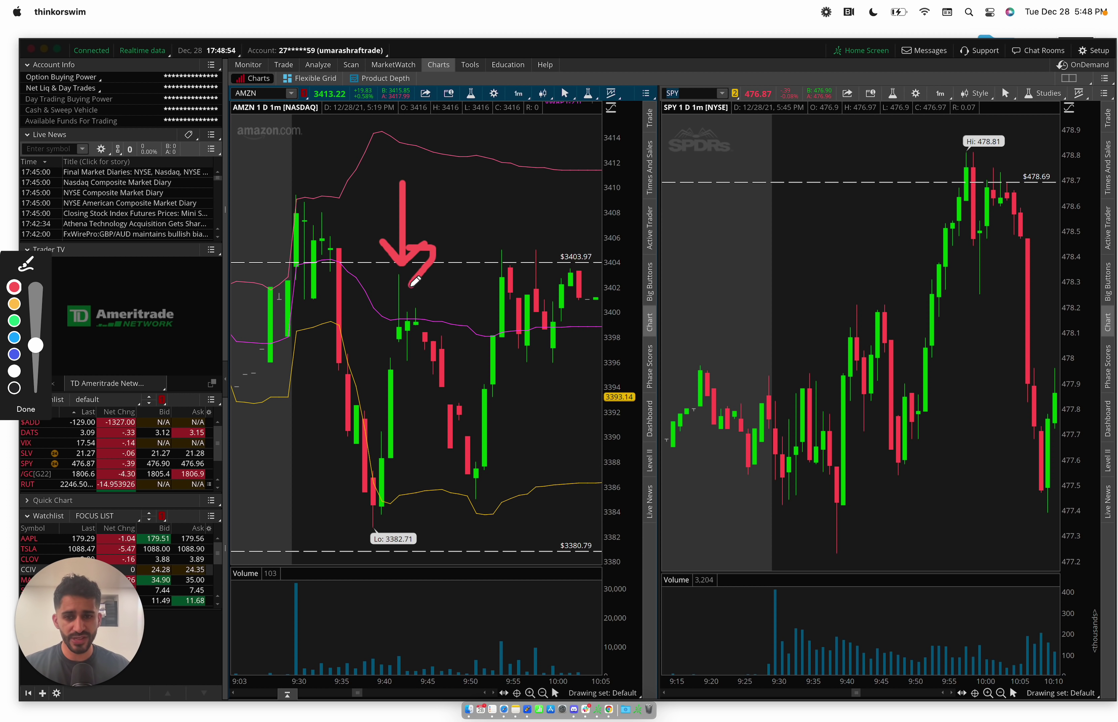
mouse_move(410, 285)
left_mouse_down()
mouse_move(400, 297)
mouse_move(416, 292)
left_mouse_up()
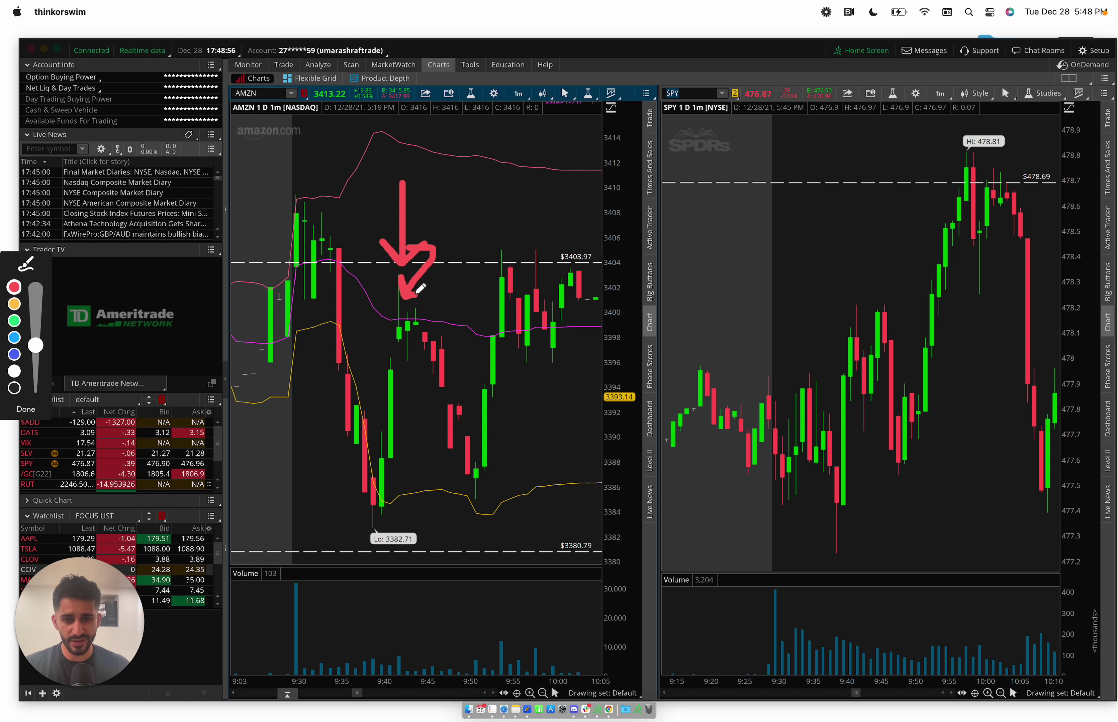
mouse_move(351, 408)
left_mouse_down()
mouse_move(386, 406)
mouse_move(414, 370)
mouse_move(415, 385)
left_mouse_up()
Write a red '6 = 10' note, circle and underline the 10, then clear the drawing
mouse_move(448, 163)
left_mouse_down()
mouse_move(419, 217)
mouse_move(427, 207)
left_mouse_up()
mouse_move(513, 190)
left_mouse_down()
mouse_move(570, 187)
mouse_move(577, 206)
mouse_move(617, 222)
mouse_move(654, 205)
mouse_move(640, 192)
left_mouse_up()
mouse_move(633, 141)
left_mouse_down()
mouse_move(619, 118)
mouse_move(602, 137)
left_mouse_up()
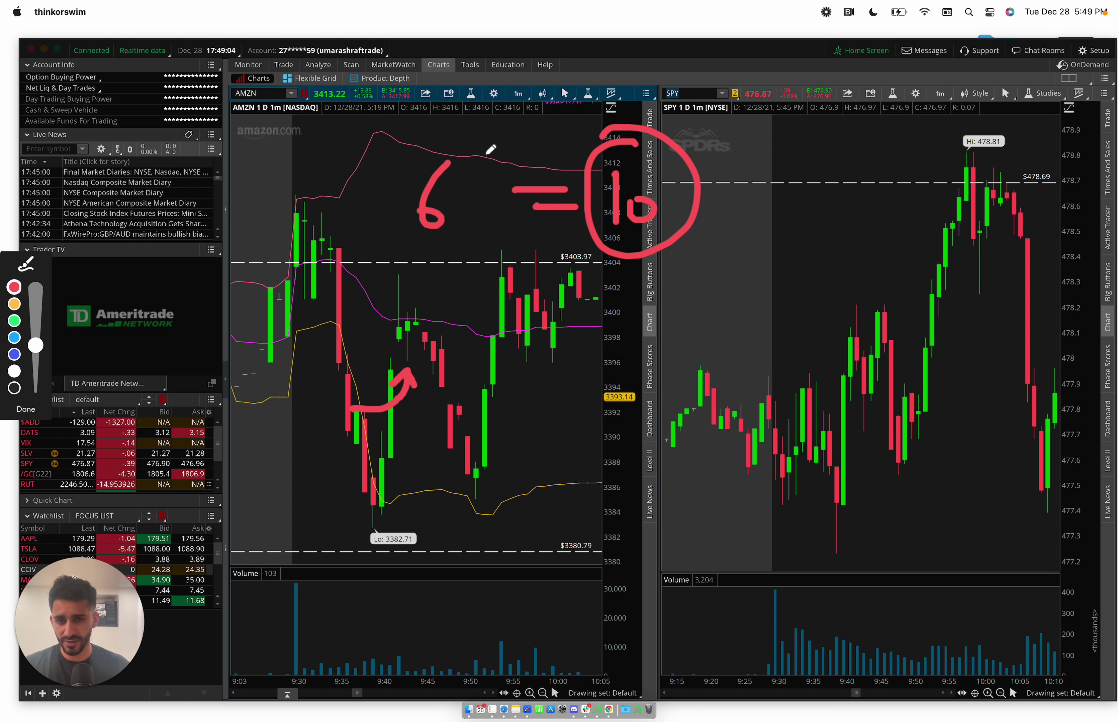
left_click_drag(526, 250, 750, 249)
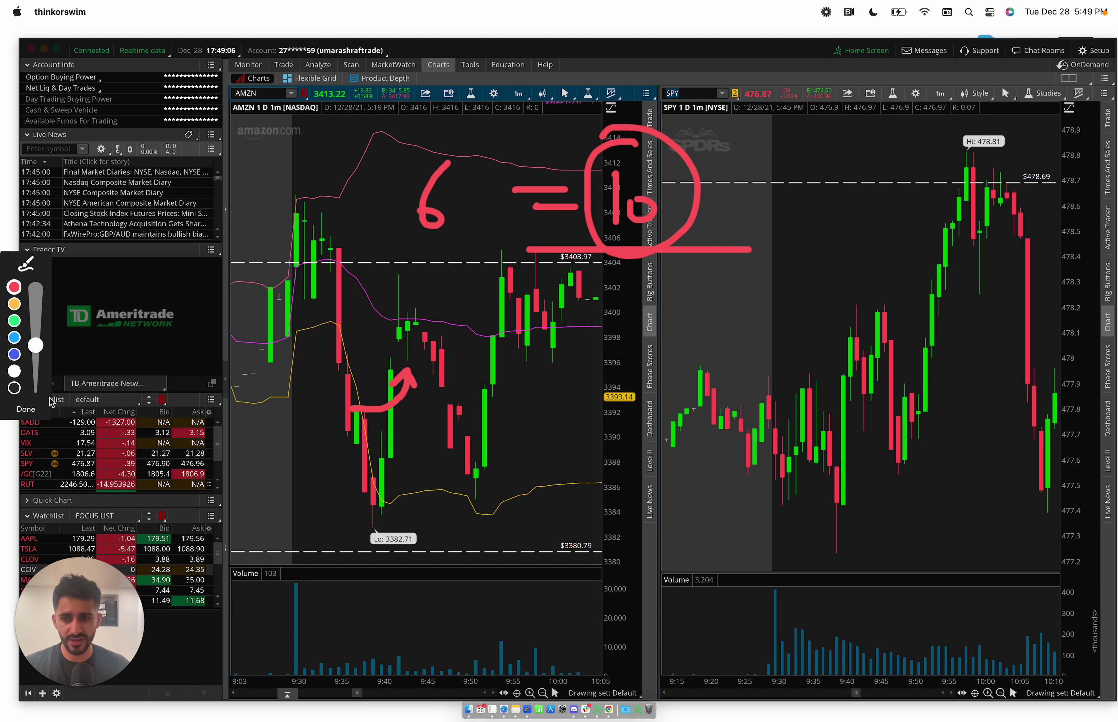
left_click(34, 413)
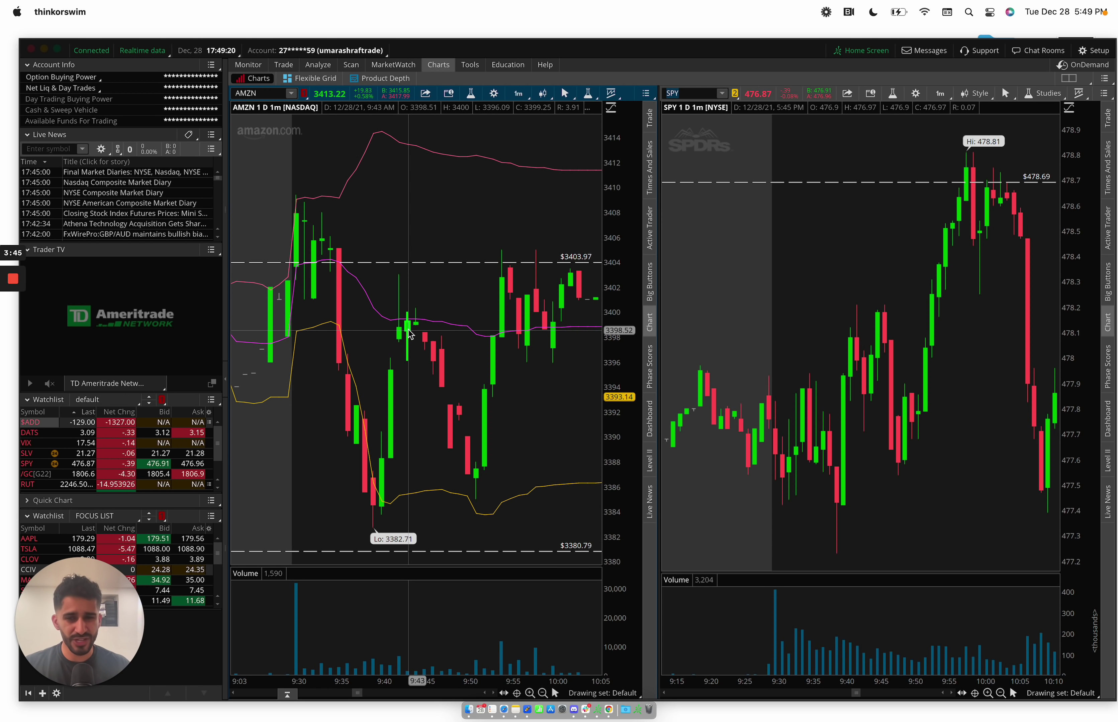
Scroll Tradezella's stats, Running P&L and 3400 PUT fills to the 09:46 sale of 3 puts, then return to thinkorswim
key("ctrl+Left")
key("ctrl+Left")
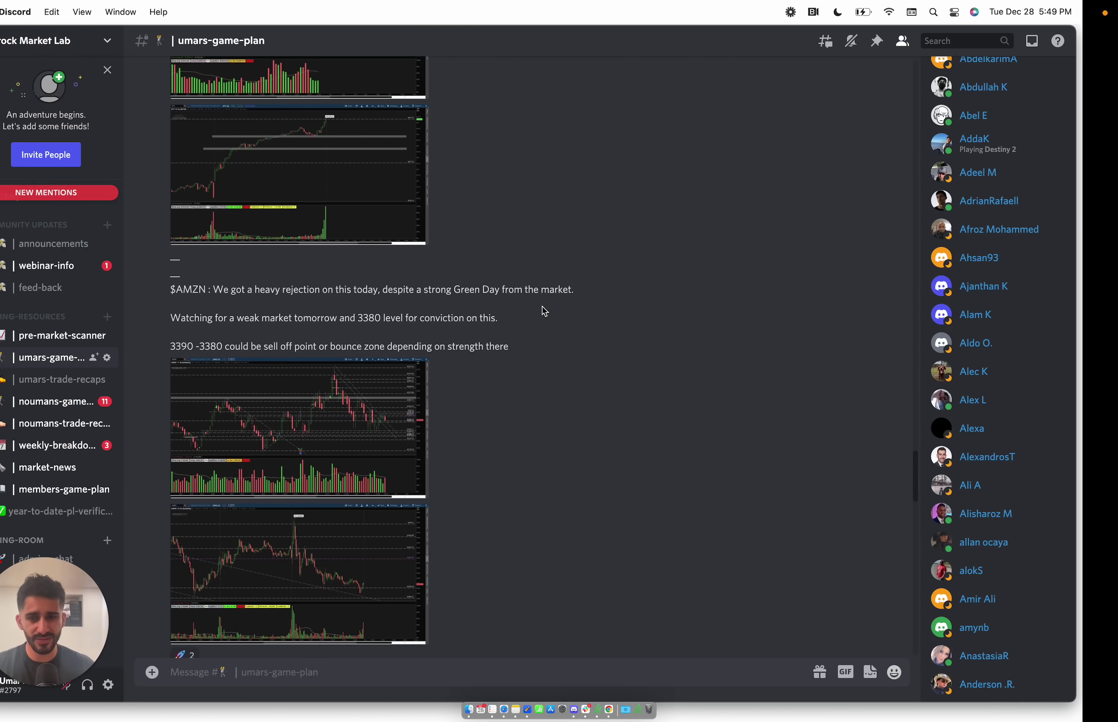
scroll(446, 329, "up", 10)
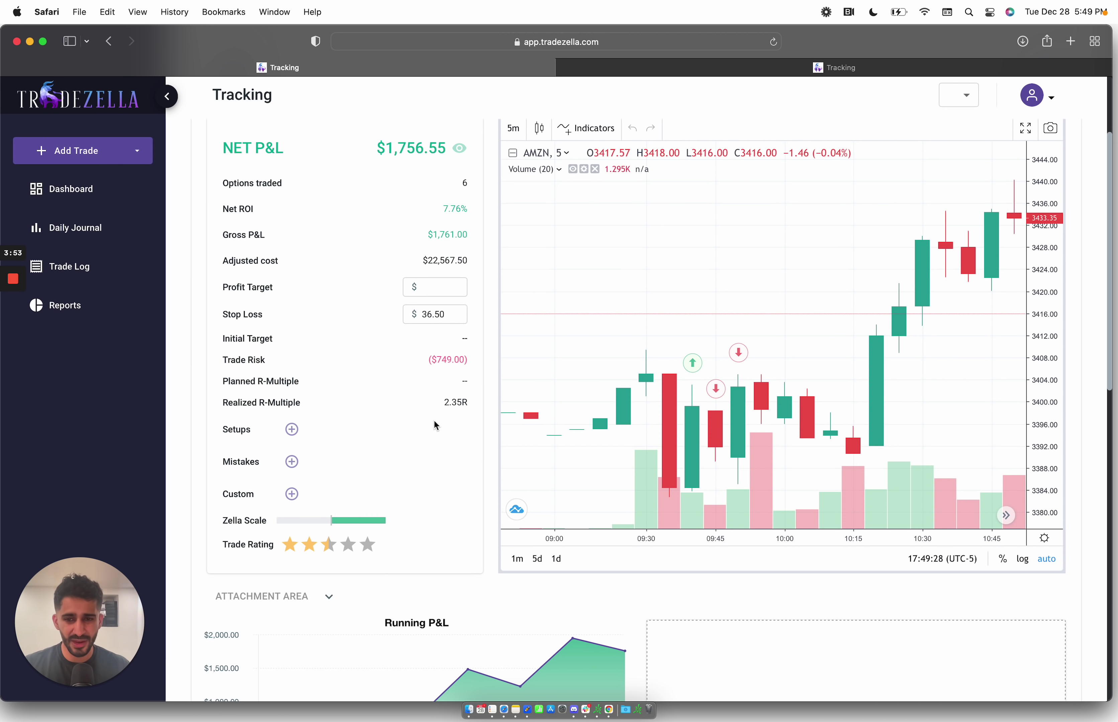
scroll(434, 422, "down", 10)
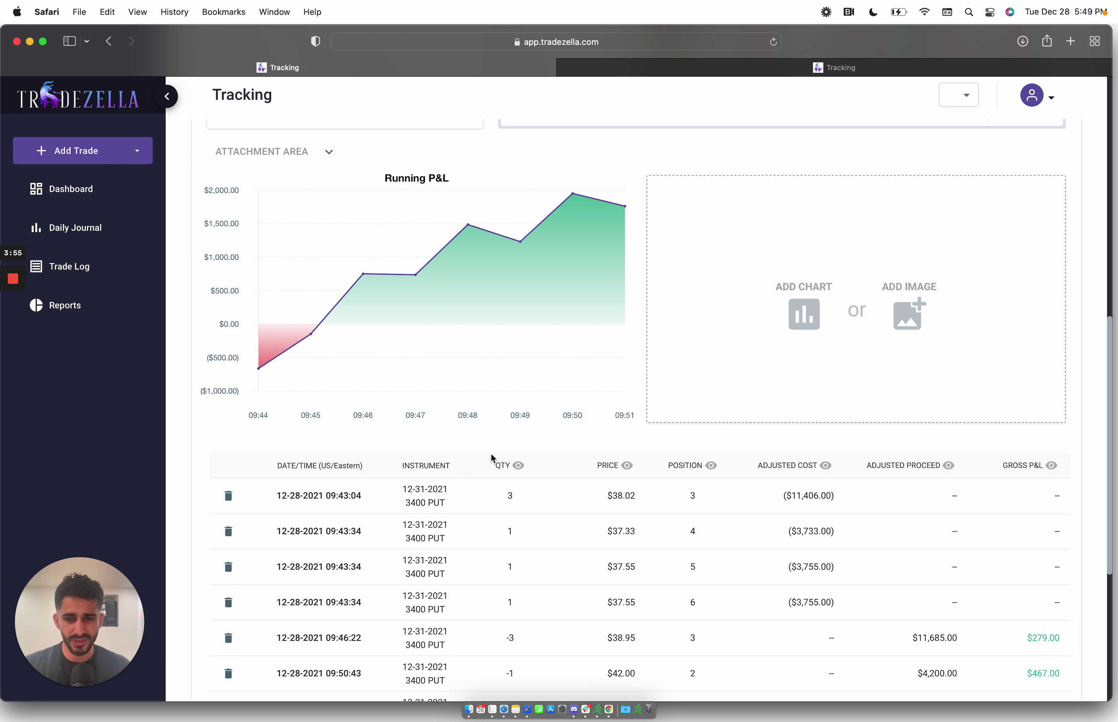
scroll(527, 624, "down", 3)
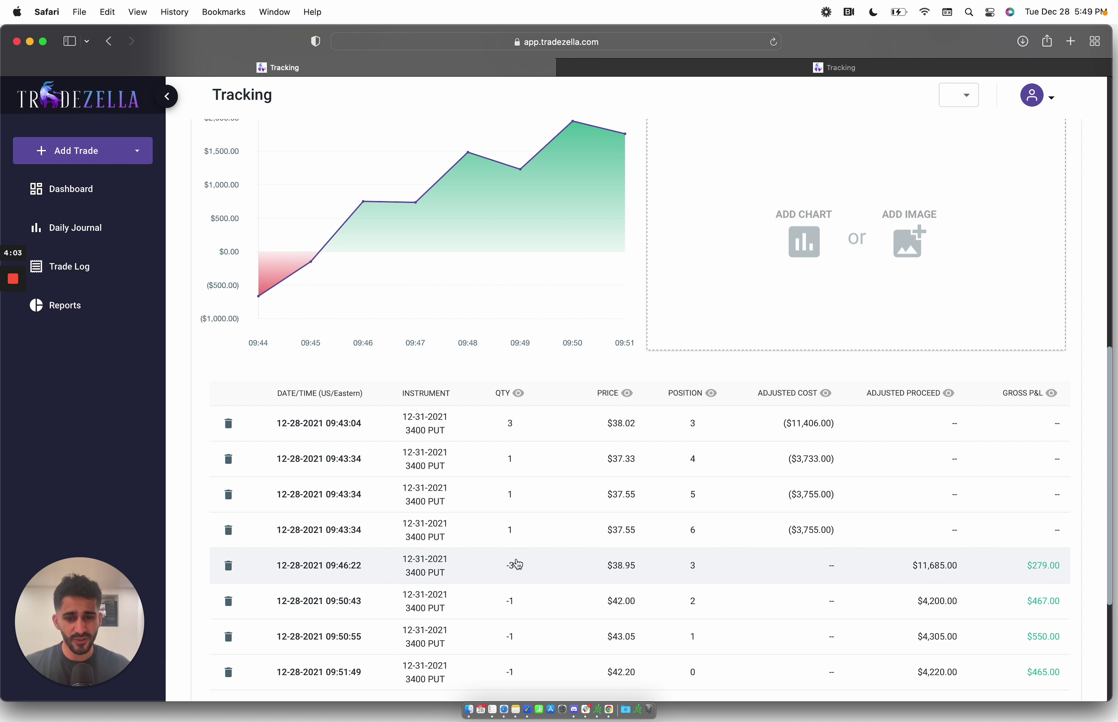
key("ctrl+Right")
key("ctrl+Right")
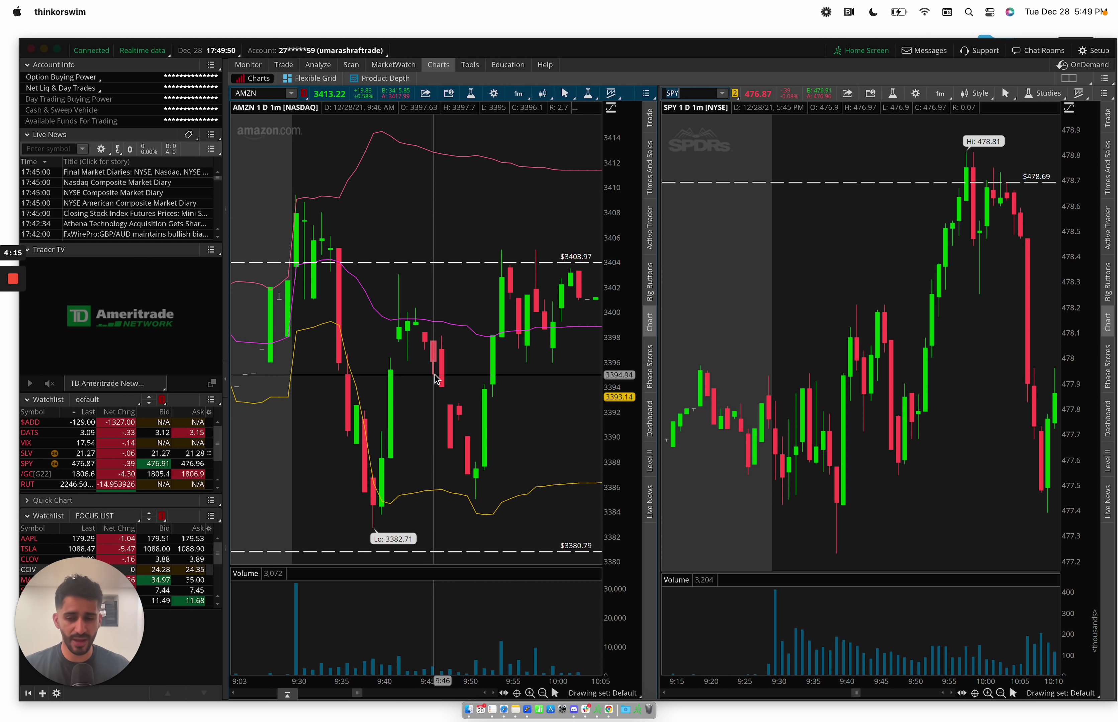
Sketch letters, a long line, the 9:45 drop and a SPY divider over the charts, then clear them all
mouse_move(3, 347)
left_click(13, 388)
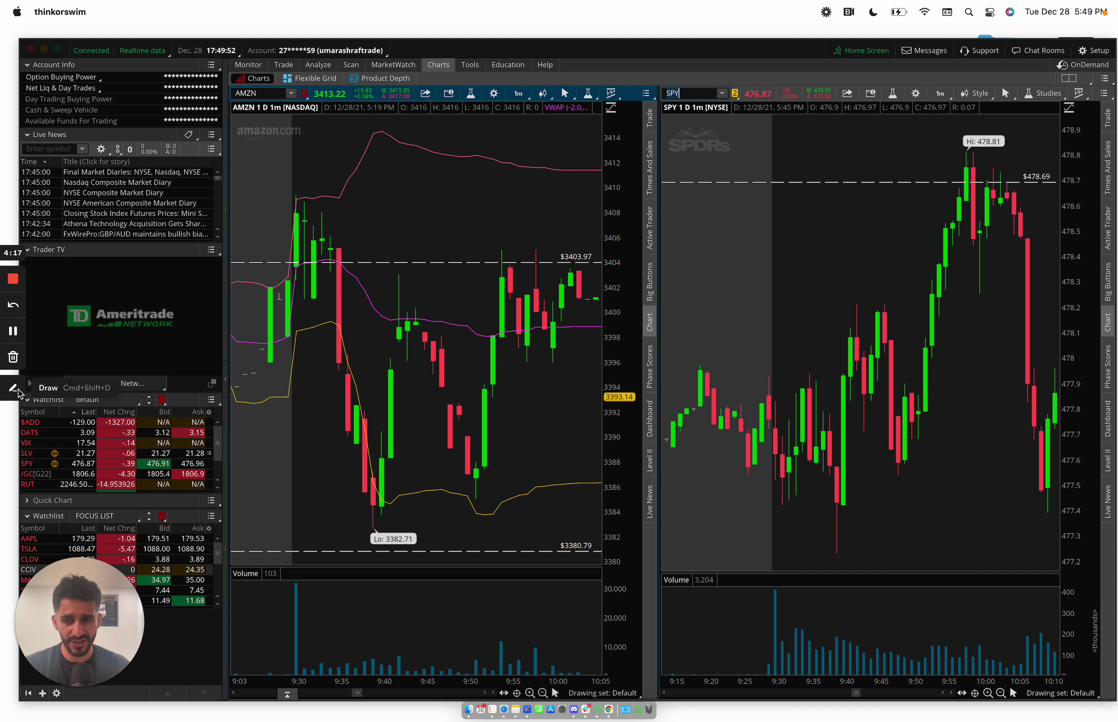
mouse_move(579, 112)
left_mouse_down()
mouse_move(576, 154)
mouse_move(585, 126)
mouse_move(566, 153)
left_mouse_up()
mouse_move(699, 152)
left_mouse_down()
mouse_move(720, 97)
mouse_move(715, 130)
left_mouse_up()
mouse_move(515, 198)
left_mouse_down()
mouse_move(770, 159)
mouse_move(907, 163)
mouse_move(887, 214)
left_mouse_up()
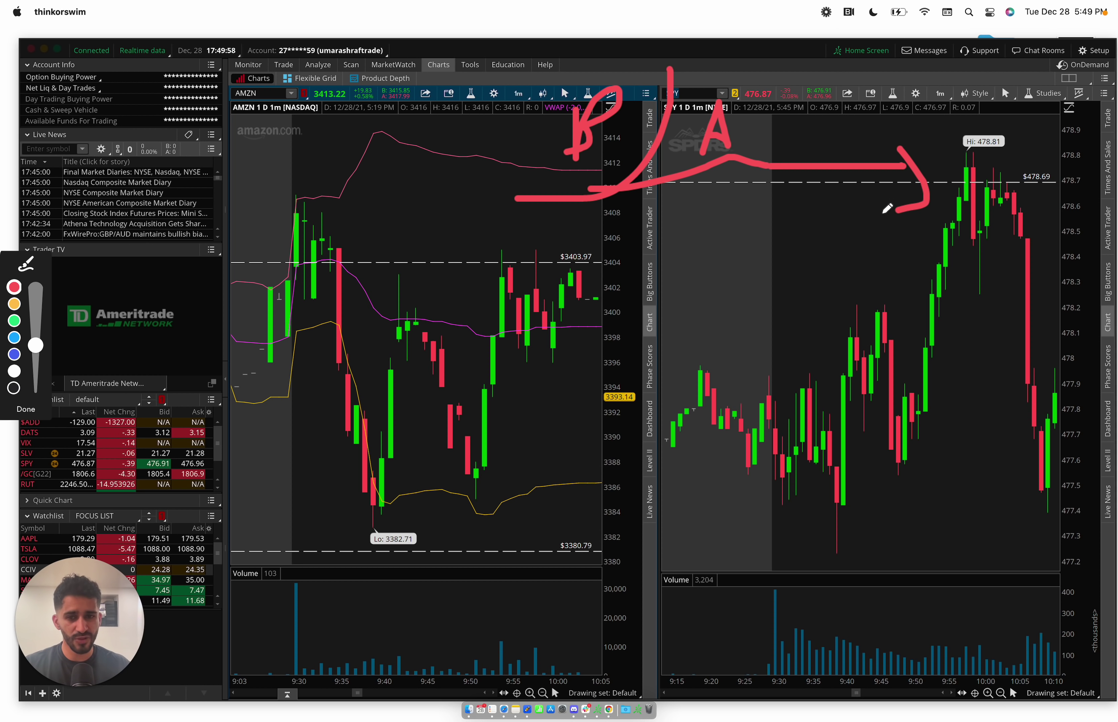
left_click_drag(398, 346, 442, 385)
left_click_drag(836, 94, 836, 242)
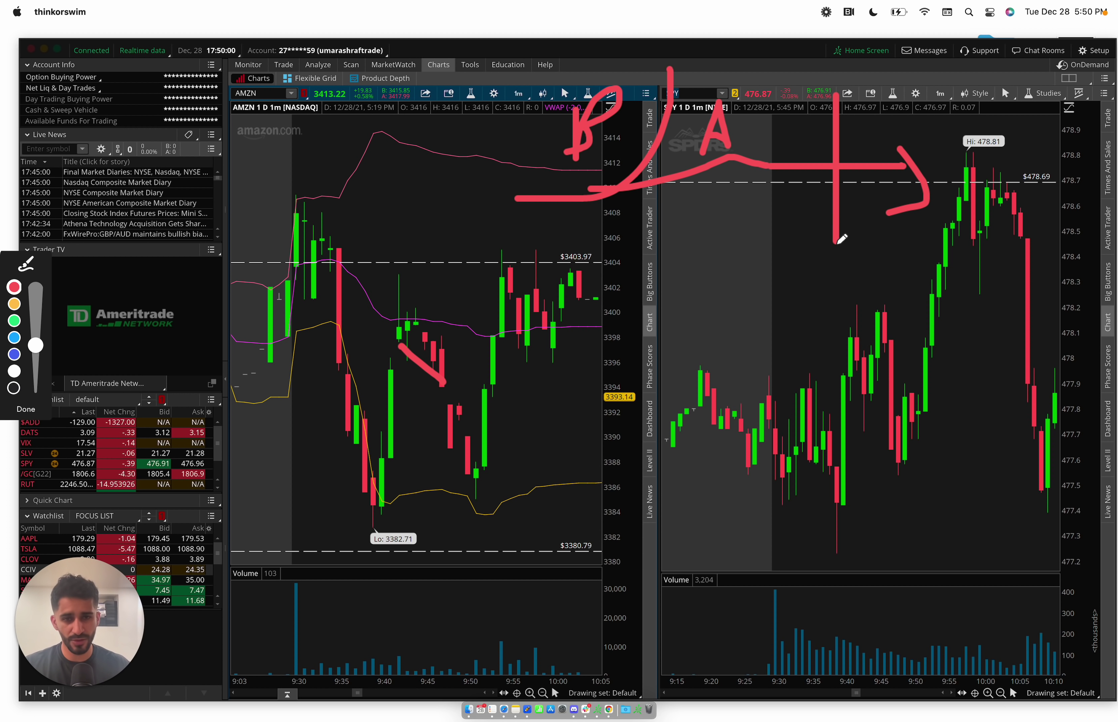
key("Escape")
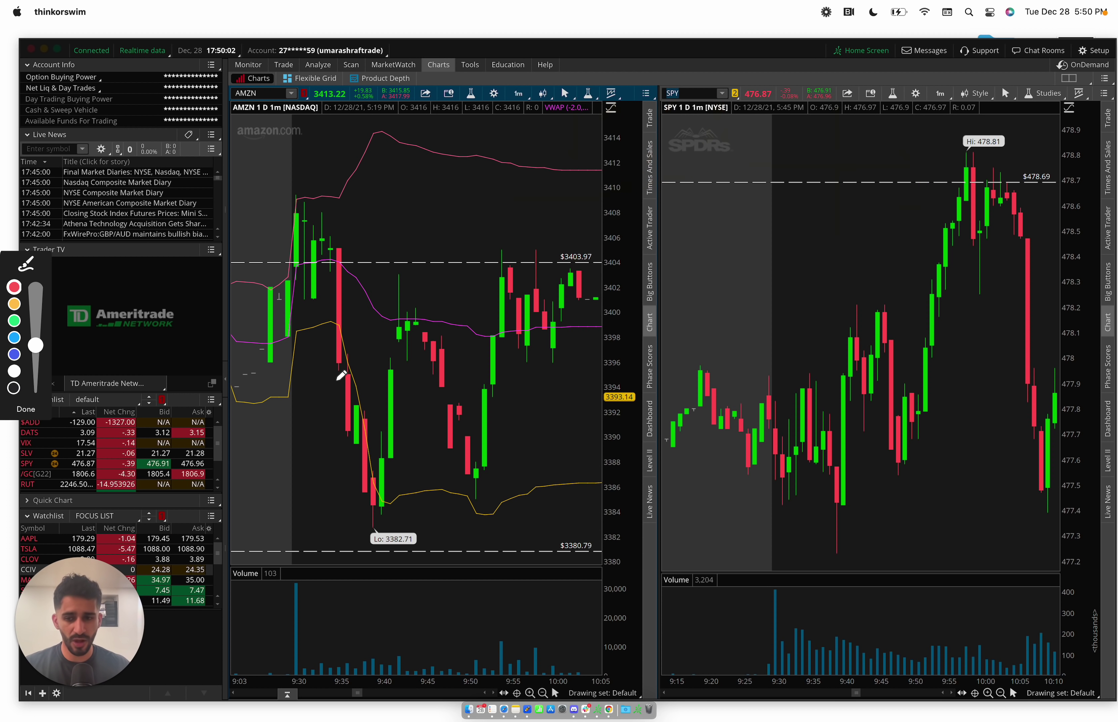
left_click(25, 411)
Scroll Tradezella to the 3400 PUT exits at $42.00, $43.05 and $42.20, then return to thinkorswim
key("ctrl+Left")
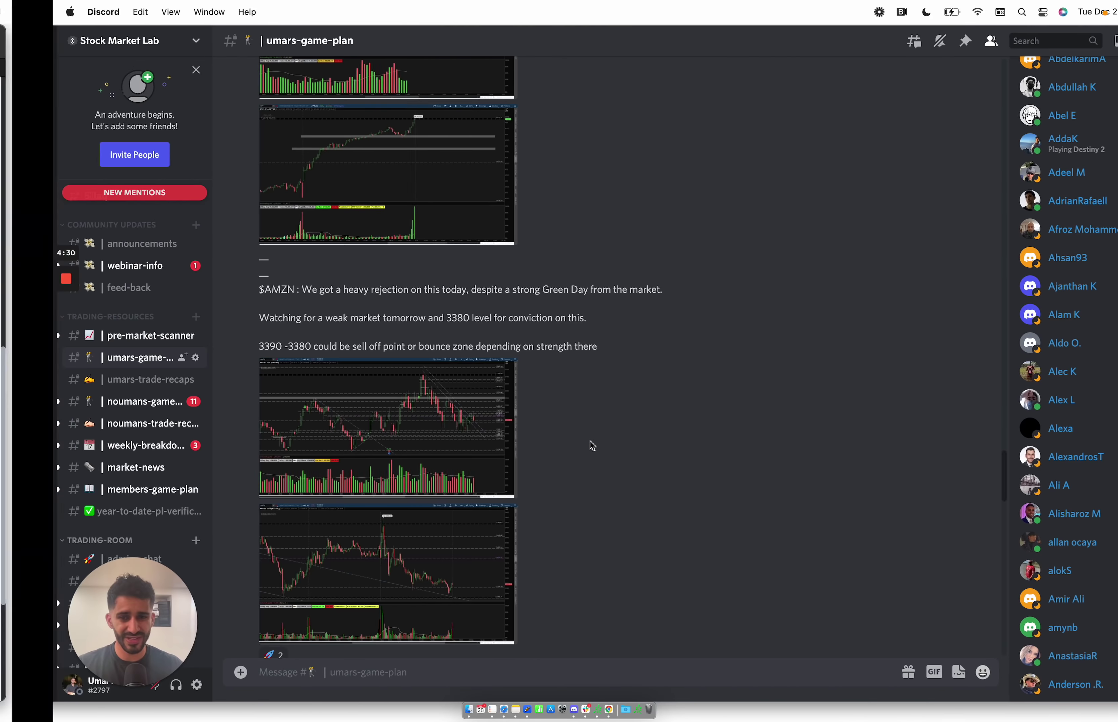
key("ctrl+Left")
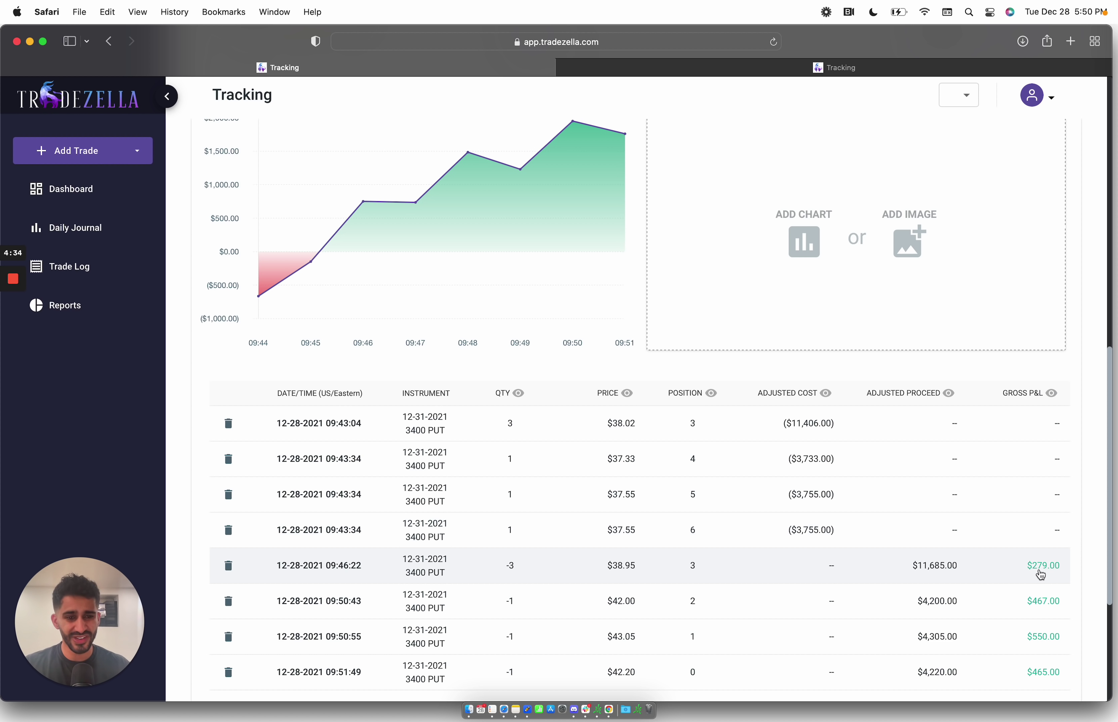
scroll(1040, 576, "down", 3)
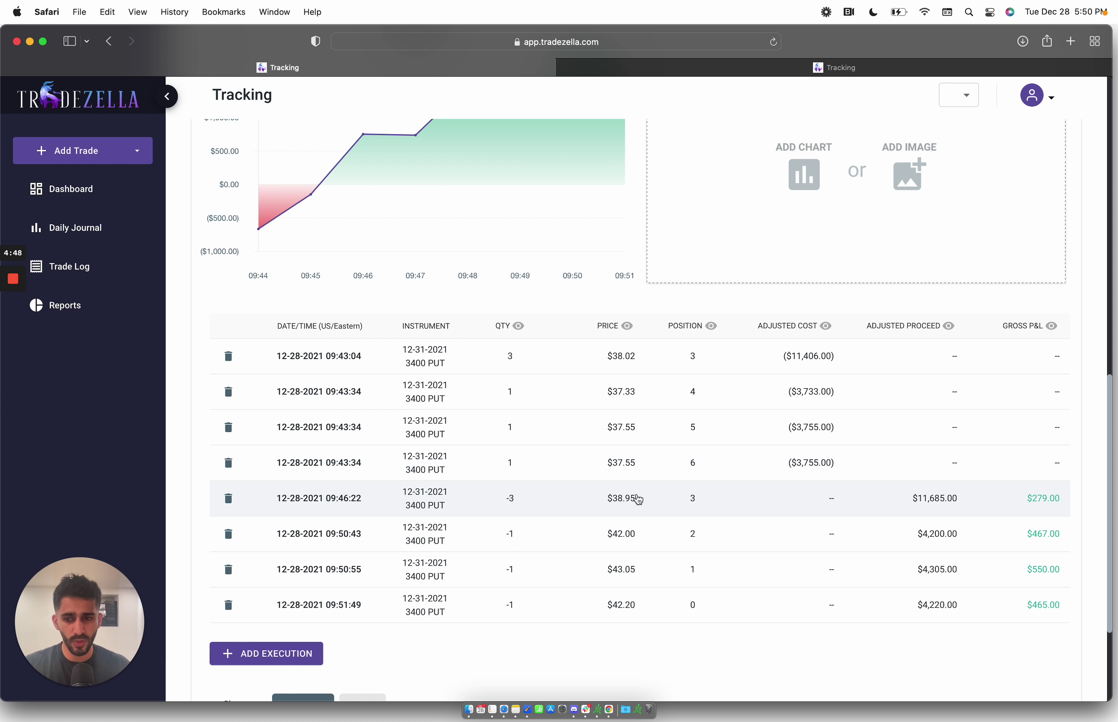
key("ctrl+Right")
key("ctrl+Right")
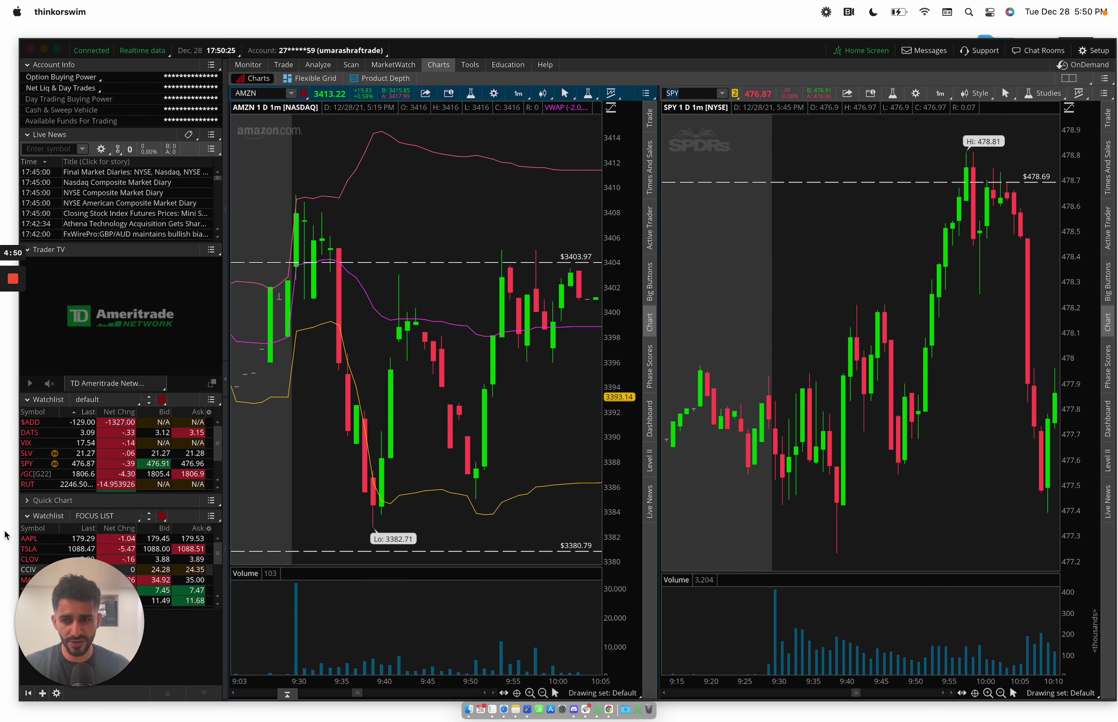
Draw a line at AMZN's 3403.97 level with B and A labels on either side of a divider
mouse_move(14, 319)
left_click(14, 389)
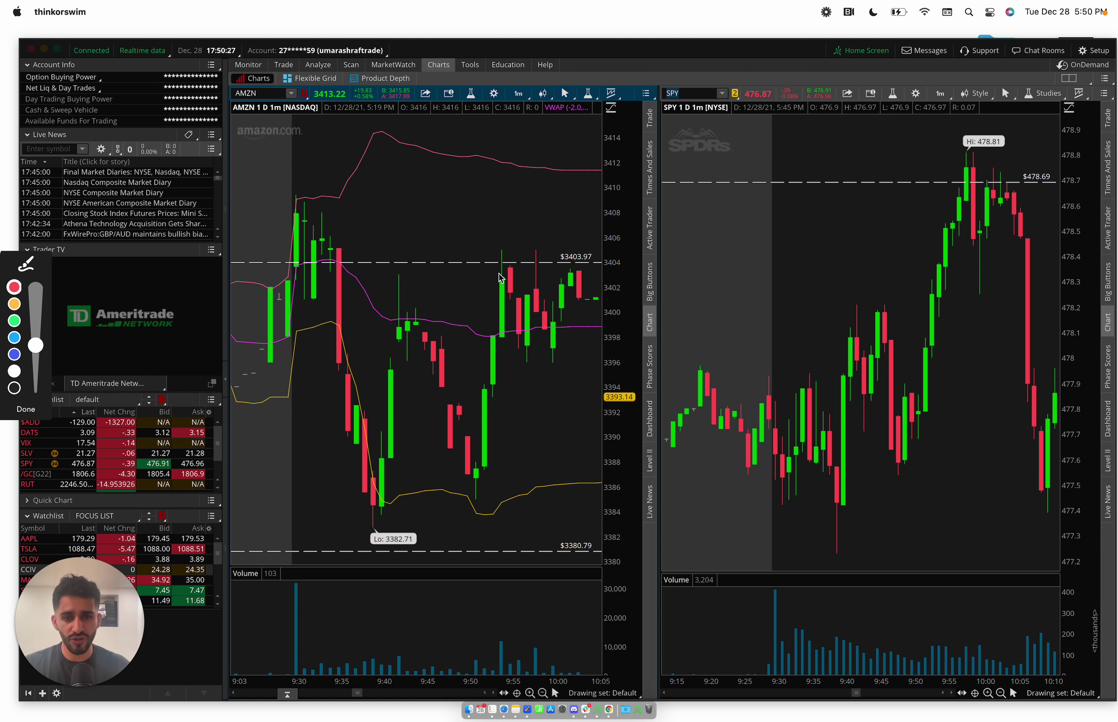
left_click_drag(470, 264, 733, 263)
left_click_drag(657, 151, 647, 203)
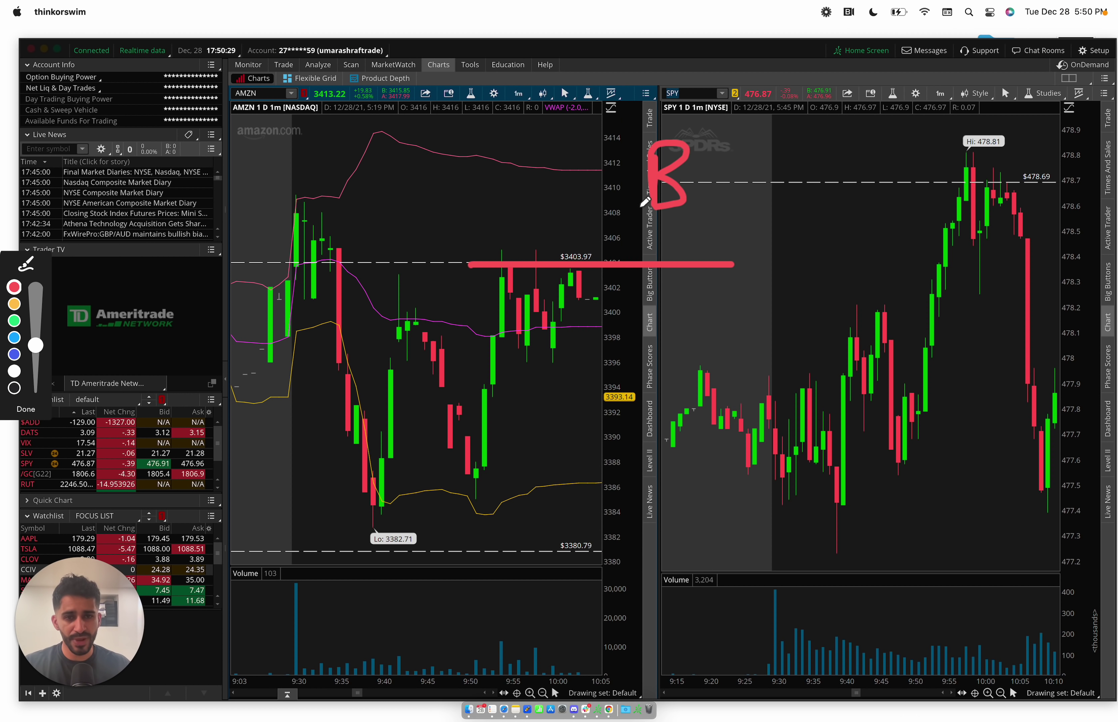
left_click_drag(742, 119, 739, 254)
mouse_move(774, 200)
left_mouse_down()
mouse_move(809, 198)
mouse_move(801, 183)
left_mouse_up()
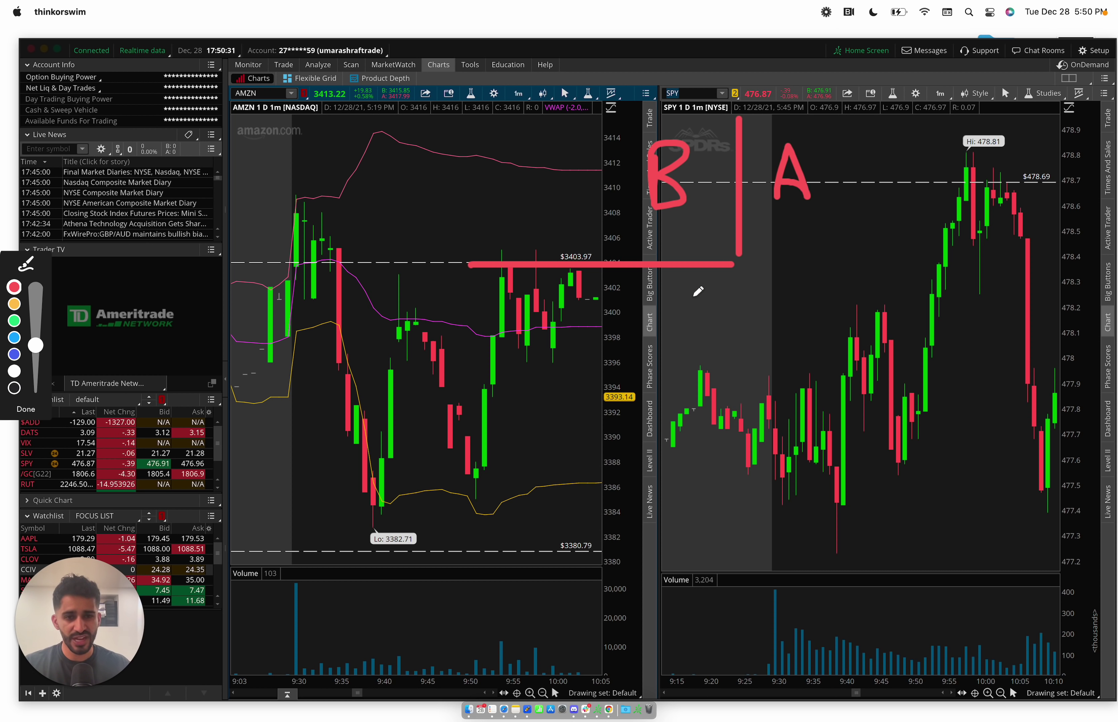
left_click_drag(656, 260, 715, 267)
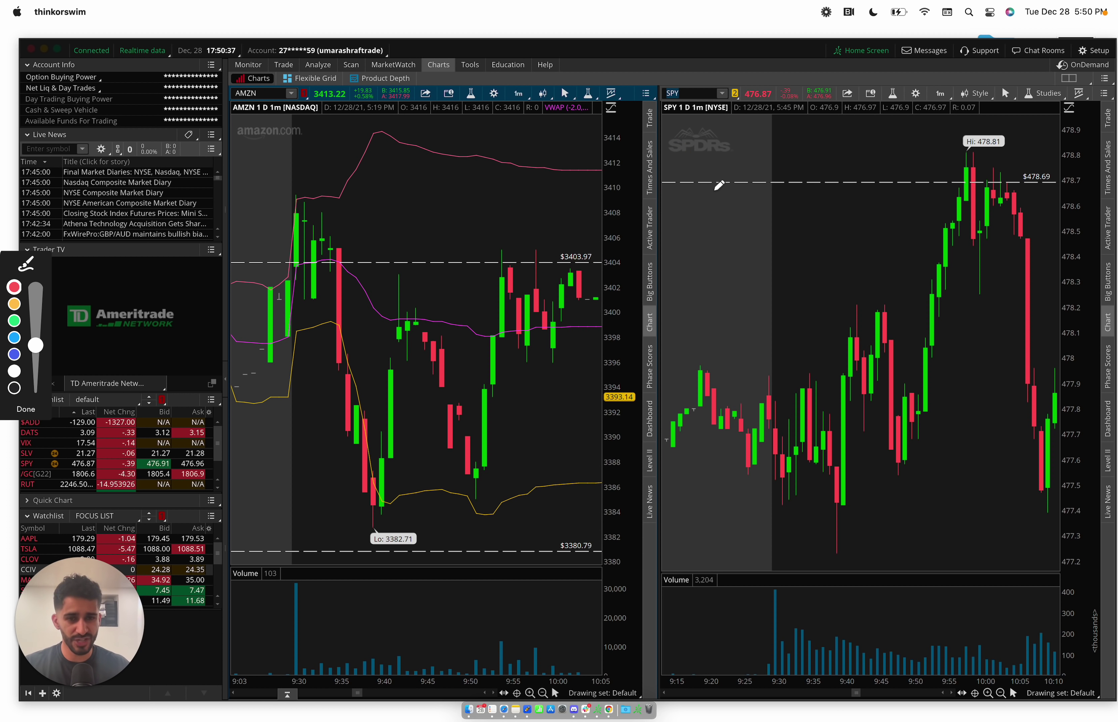
Draw arrows linking AMZN's stall to SPY's 478.81 high, clear the sketches, and jot a B by the price scale
mouse_move(552, 271)
left_mouse_down()
mouse_move(822, 211)
mouse_move(825, 244)
left_mouse_up()
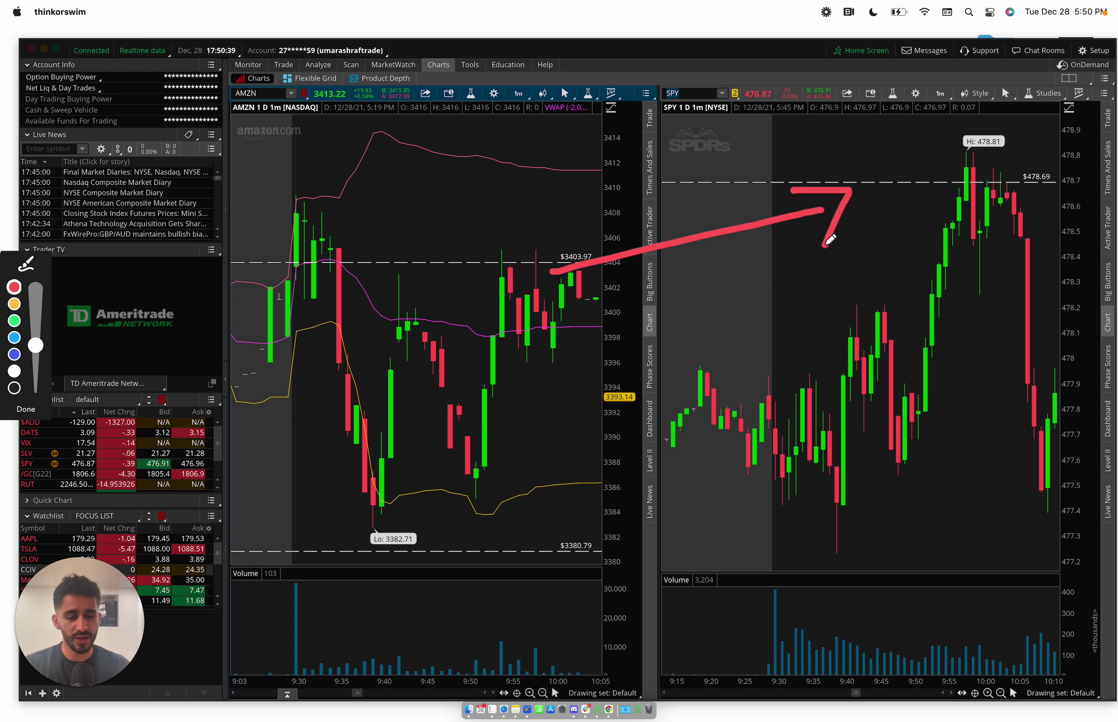
mouse_move(781, 174)
left_mouse_down()
mouse_move(850, 177)
mouse_move(807, 149)
left_mouse_up()
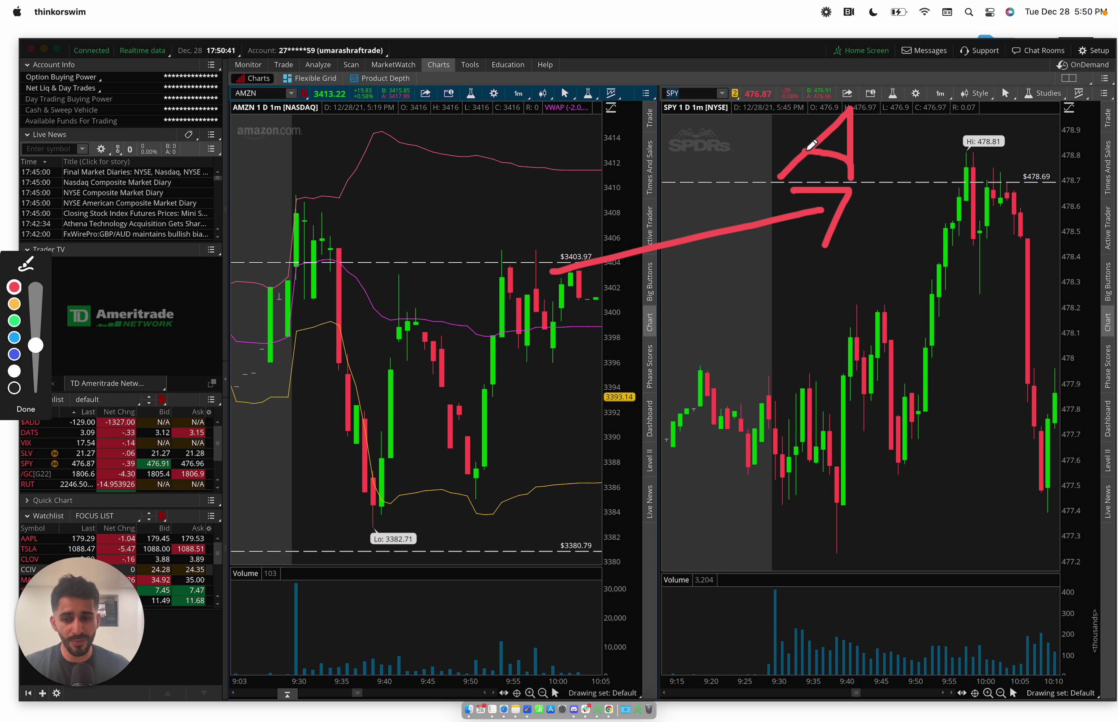
mouse_move(439, 258)
left_mouse_down()
mouse_move(467, 230)
mouse_move(548, 310)
mouse_move(559, 361)
mouse_move(450, 206)
mouse_move(531, 181)
mouse_move(540, 113)
left_mouse_up()
mouse_move(509, 137)
left_mouse_down()
mouse_move(545, 113)
mouse_move(559, 143)
left_mouse_up()
mouse_move(493, 230)
left_mouse_down()
mouse_move(731, 152)
mouse_move(734, 176)
left_mouse_up()
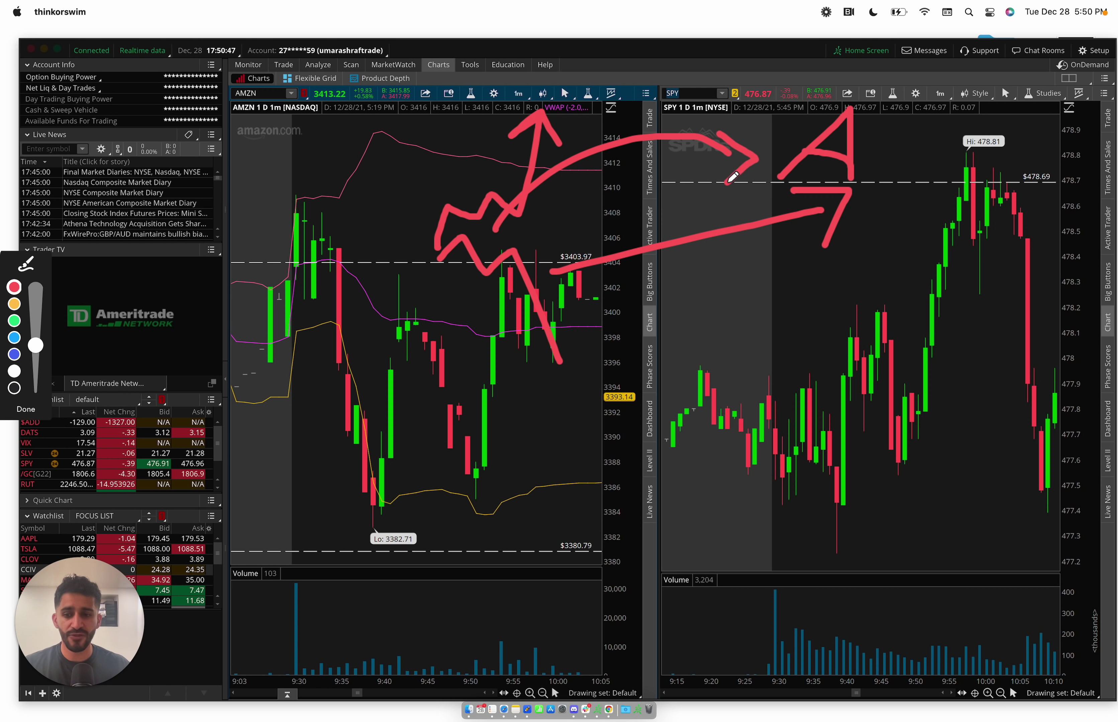
key("Escape")
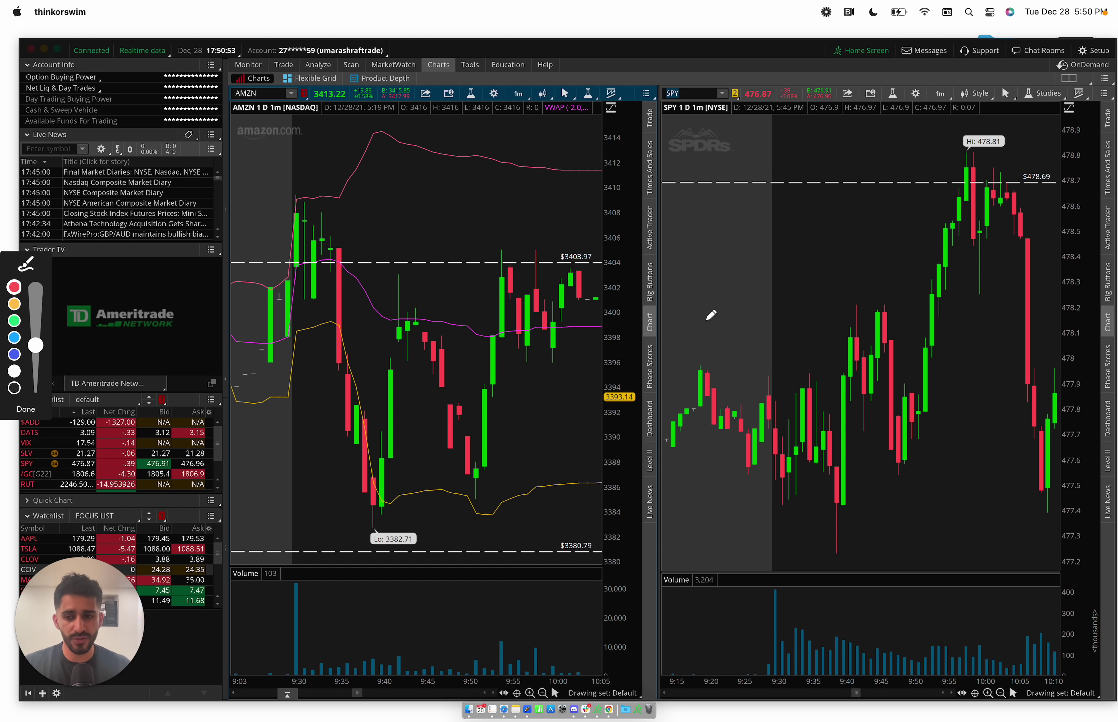
mouse_move(610, 154)
left_mouse_down()
mouse_move(632, 143)
mouse_move(608, 223)
mouse_move(596, 147)
mouse_move(653, 137)
mouse_move(607, 145)
left_mouse_up()
Stop annotating, check the put executions in Tradezella again, and go back to thinkorswim
left_click(25, 410)
key("ctrl+Left")
key("ctrl+Left")
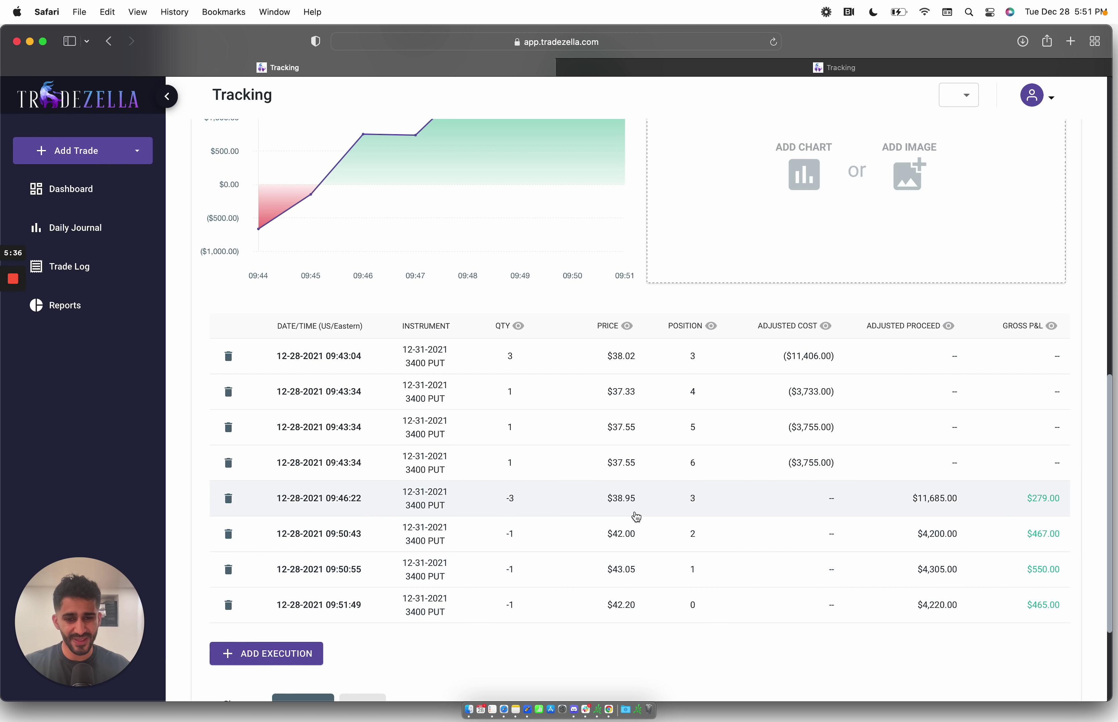
key("ctrl+Right")
key("ctrl+Right")
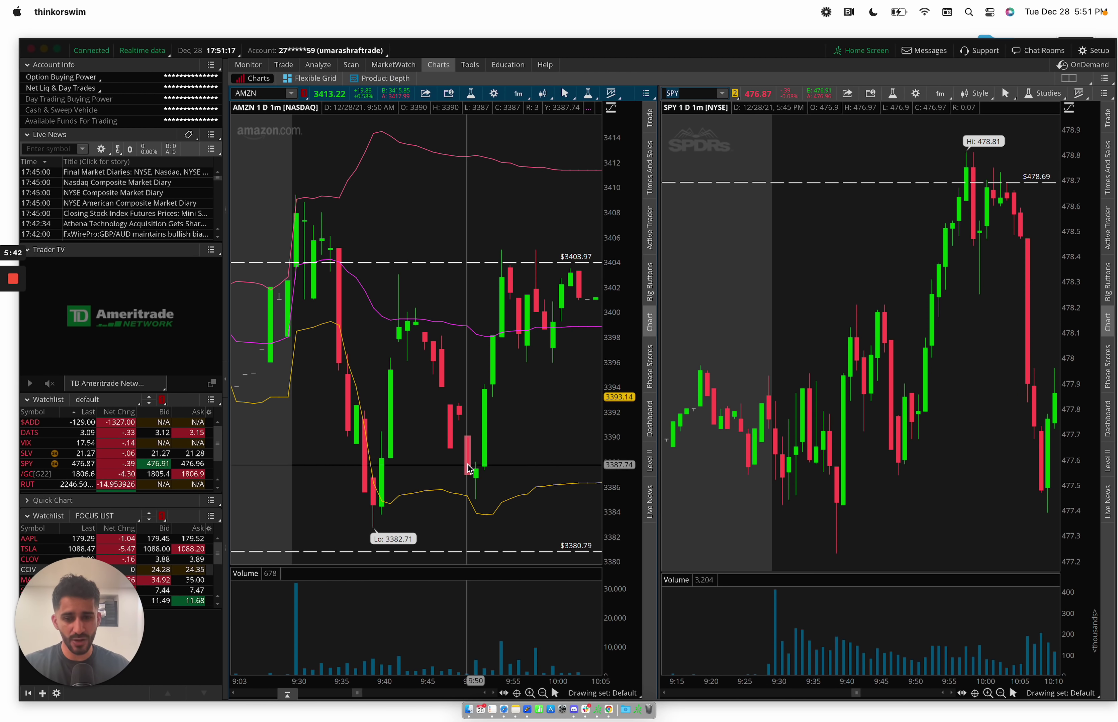
Zoom the AMZN 1-minute chart to roughly 9:32–10:00 around the 3382.71 low
key("ctrl+Left")
key("ctrl+Left")
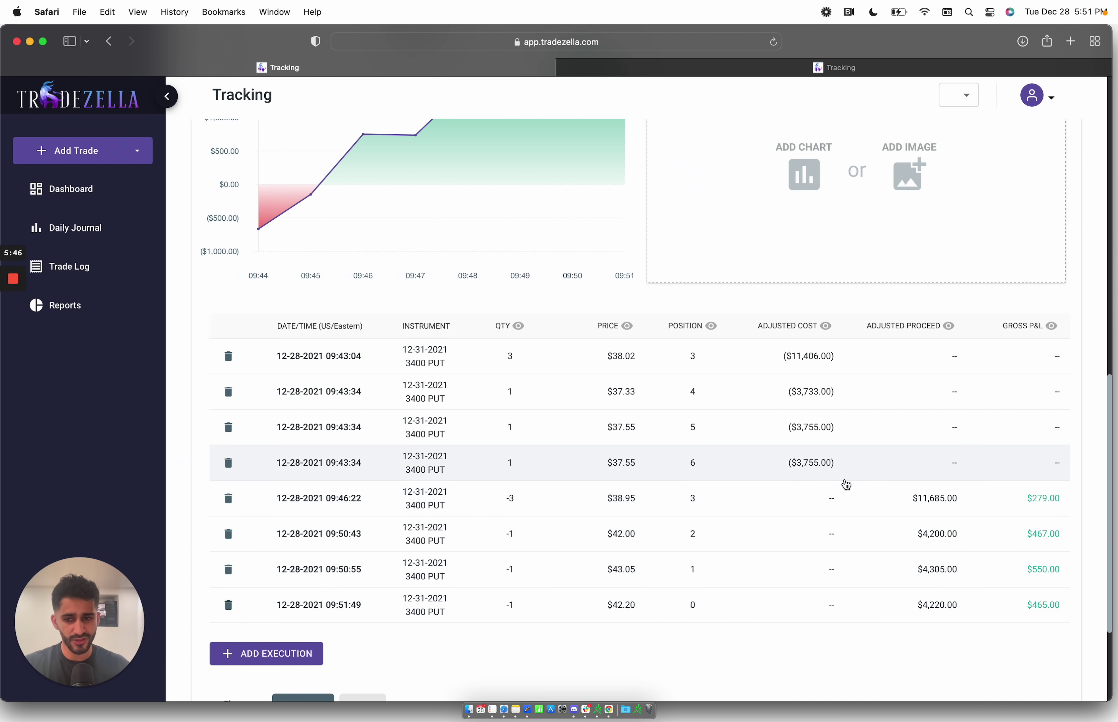
key("ctrl+Right")
key("ctrl+Right")
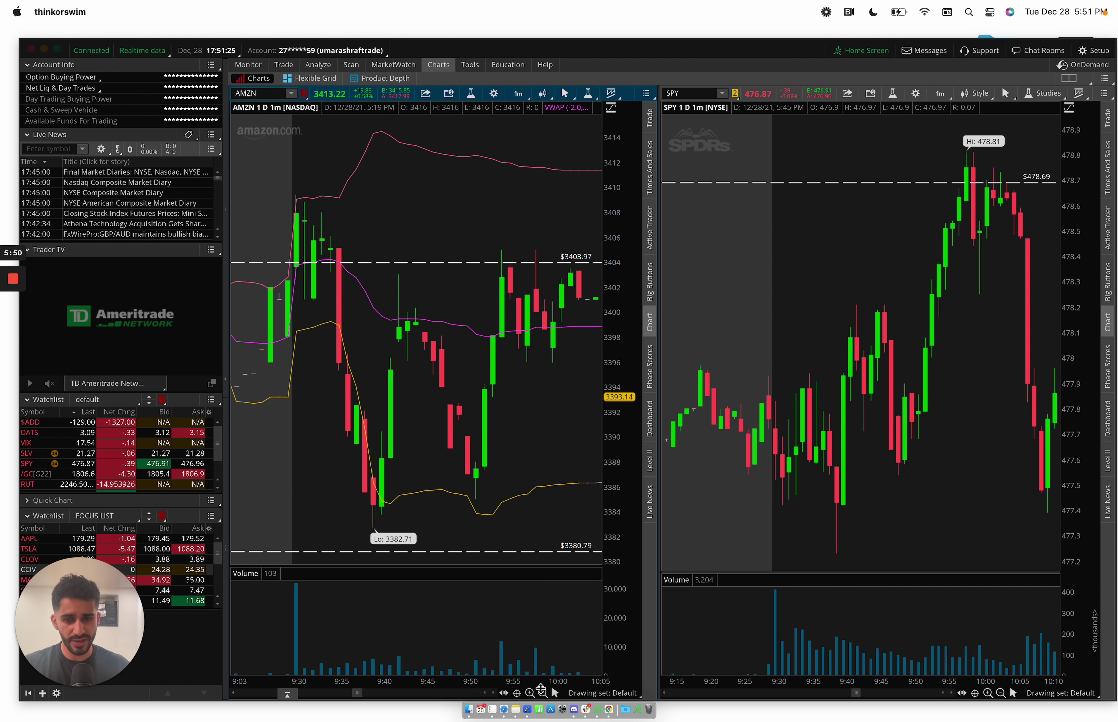
left_click_drag(540, 682, 253, 513)
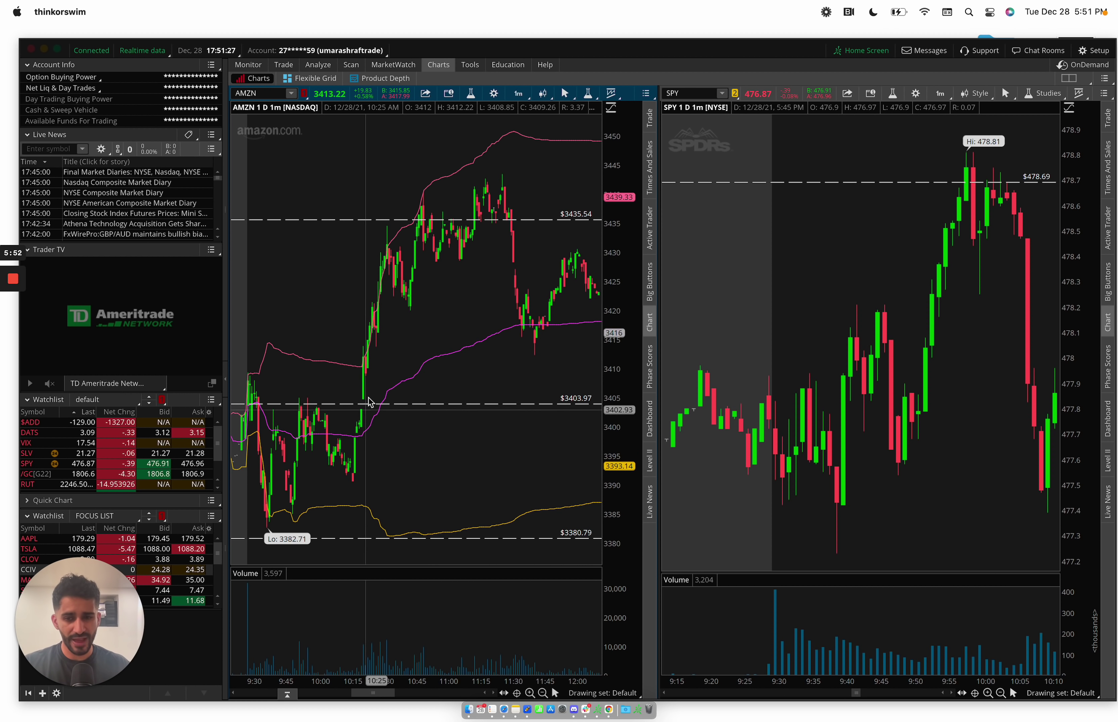
left_click_drag(366, 481, 233, 469)
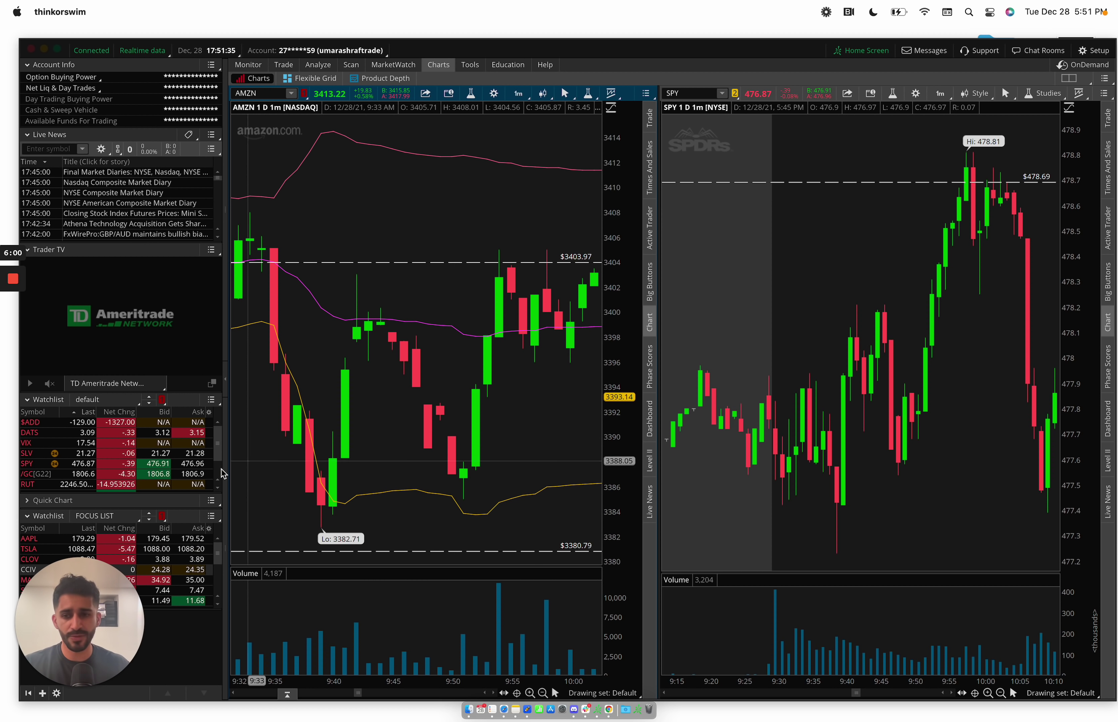
mouse_move(13, 282)
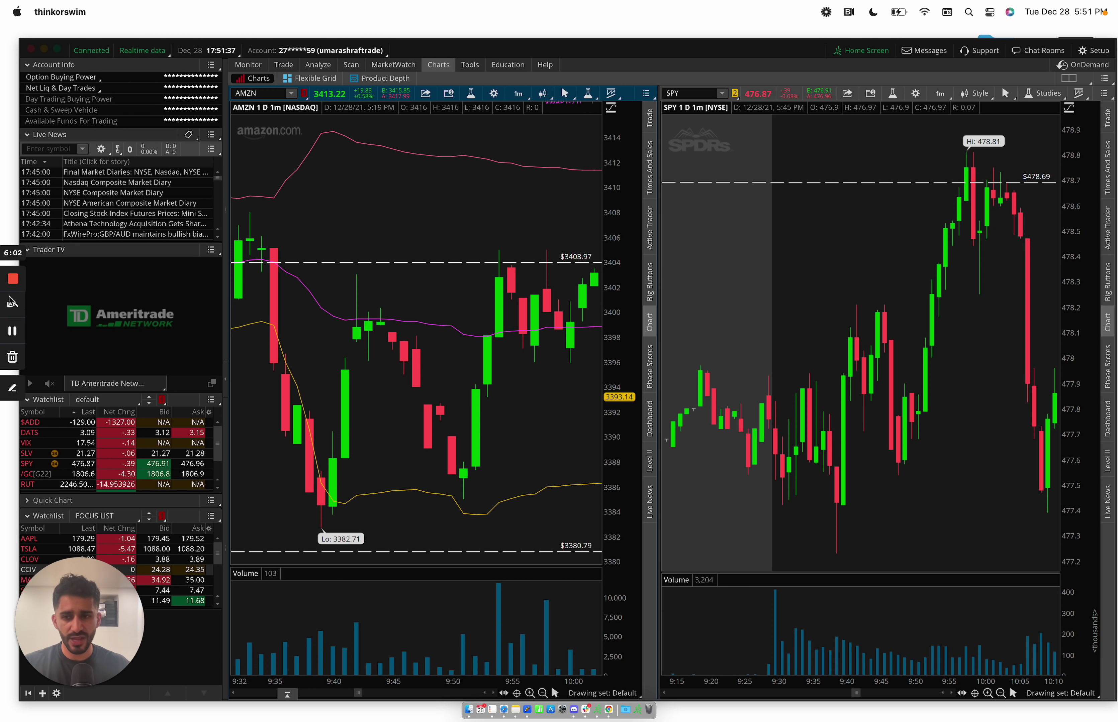
left_click(13, 388)
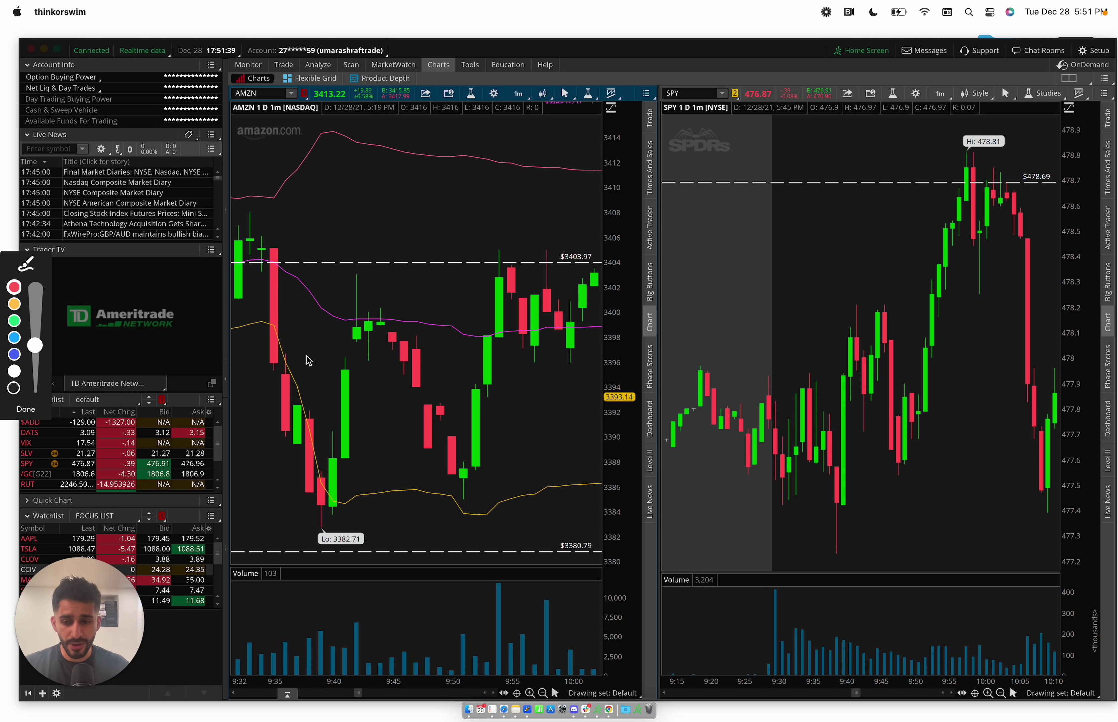
left_click_drag(305, 355, 499, 355)
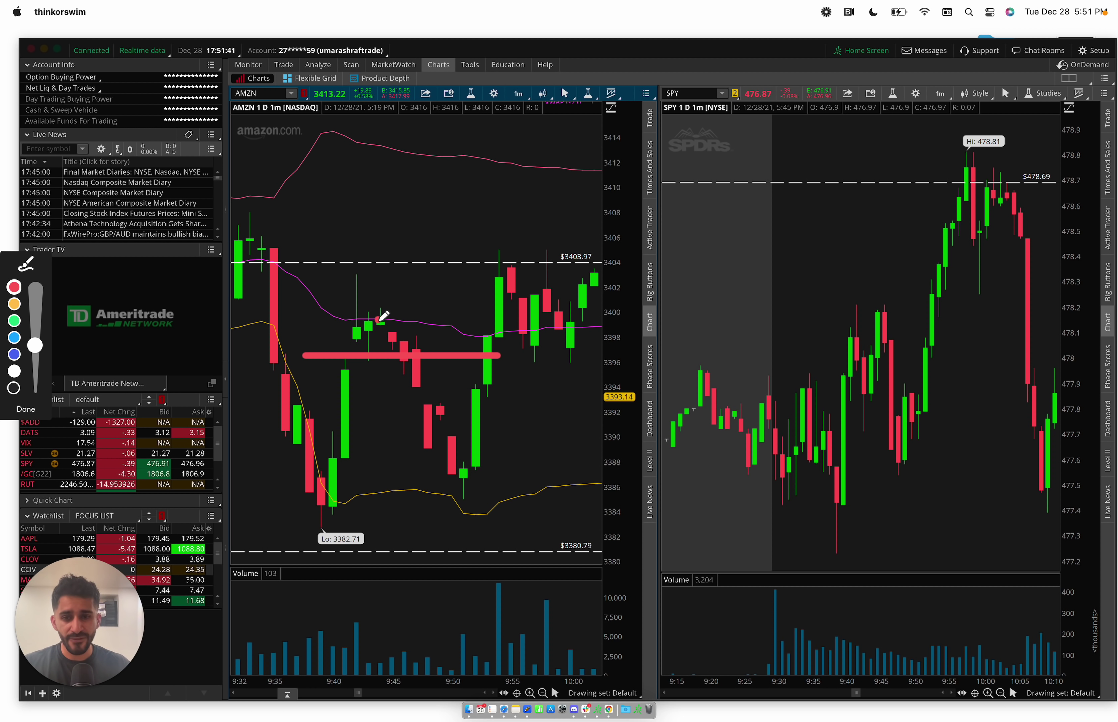
mouse_move(379, 318)
left_mouse_down()
mouse_move(451, 448)
mouse_move(469, 452)
mouse_move(428, 465)
left_mouse_up()
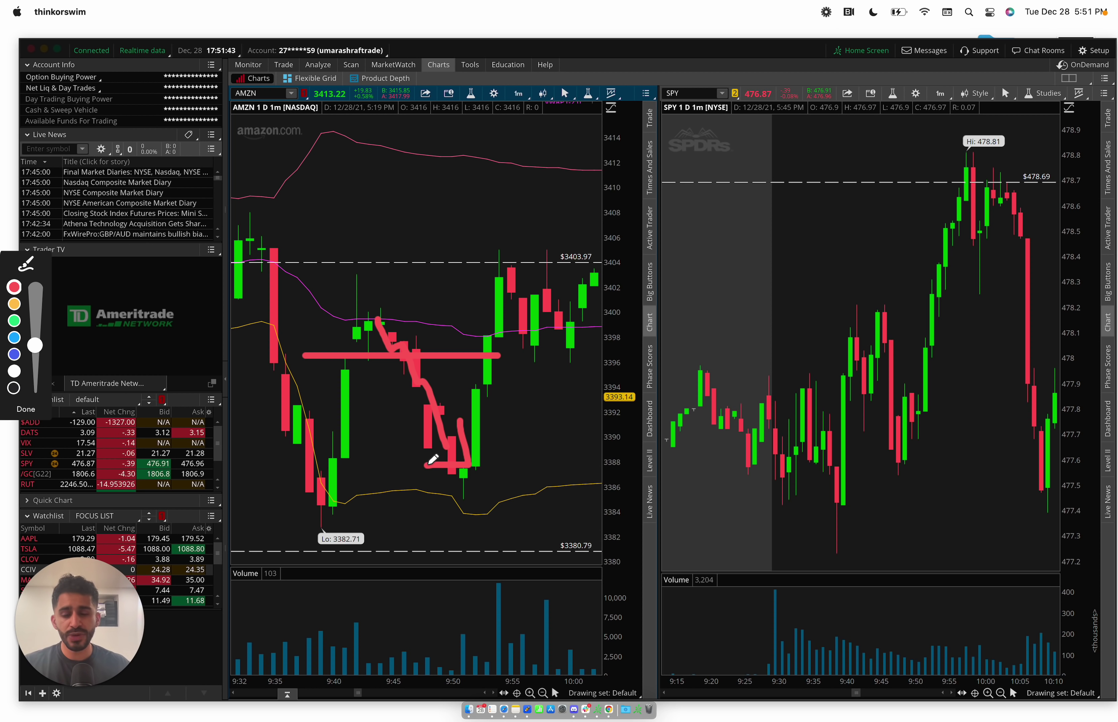
left_click(27, 411)
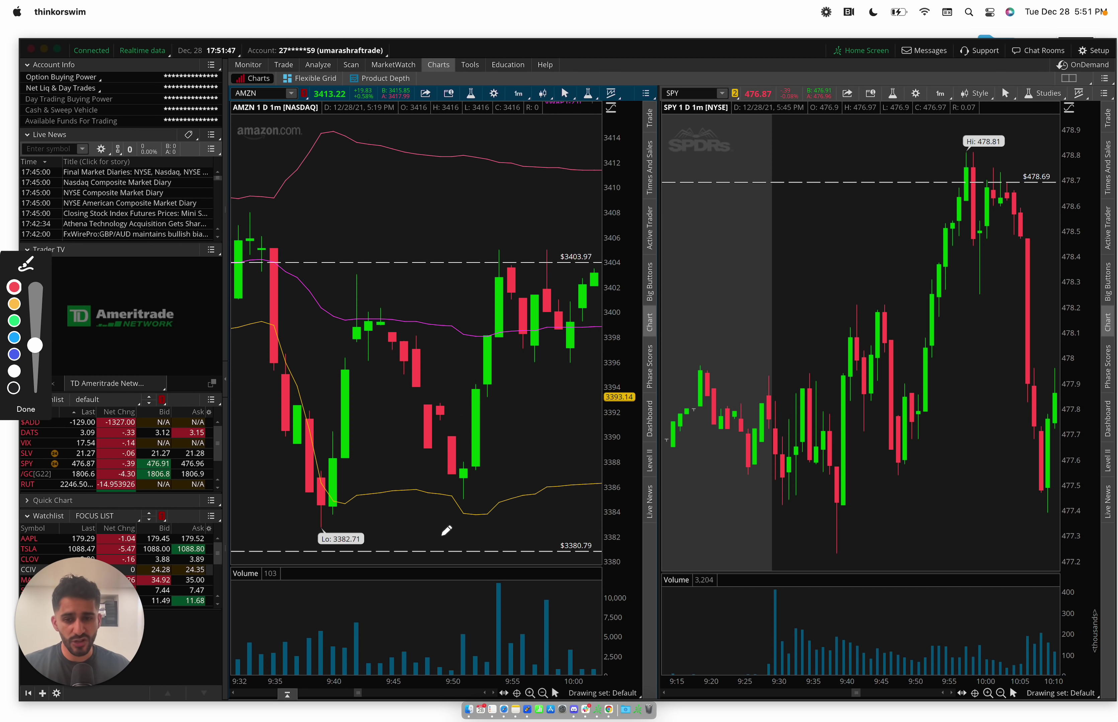
left_click_drag(397, 347, 477, 552)
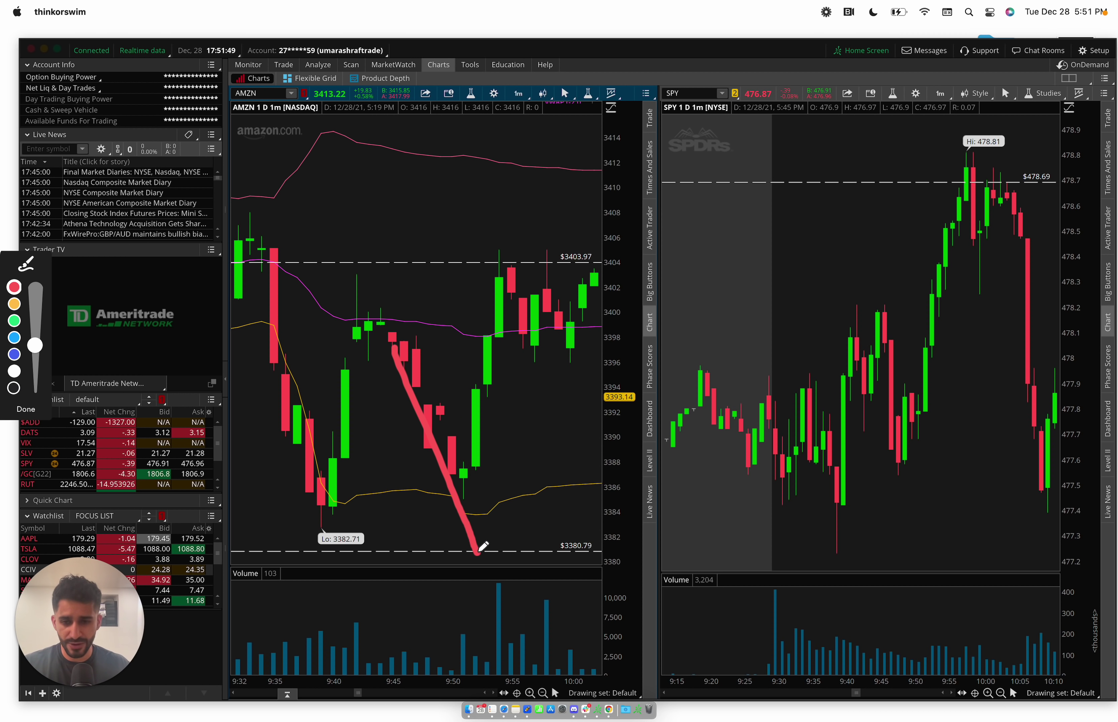
mouse_move(570, 576)
left_mouse_down()
mouse_move(569, 472)
mouse_move(596, 491)
left_mouse_up()
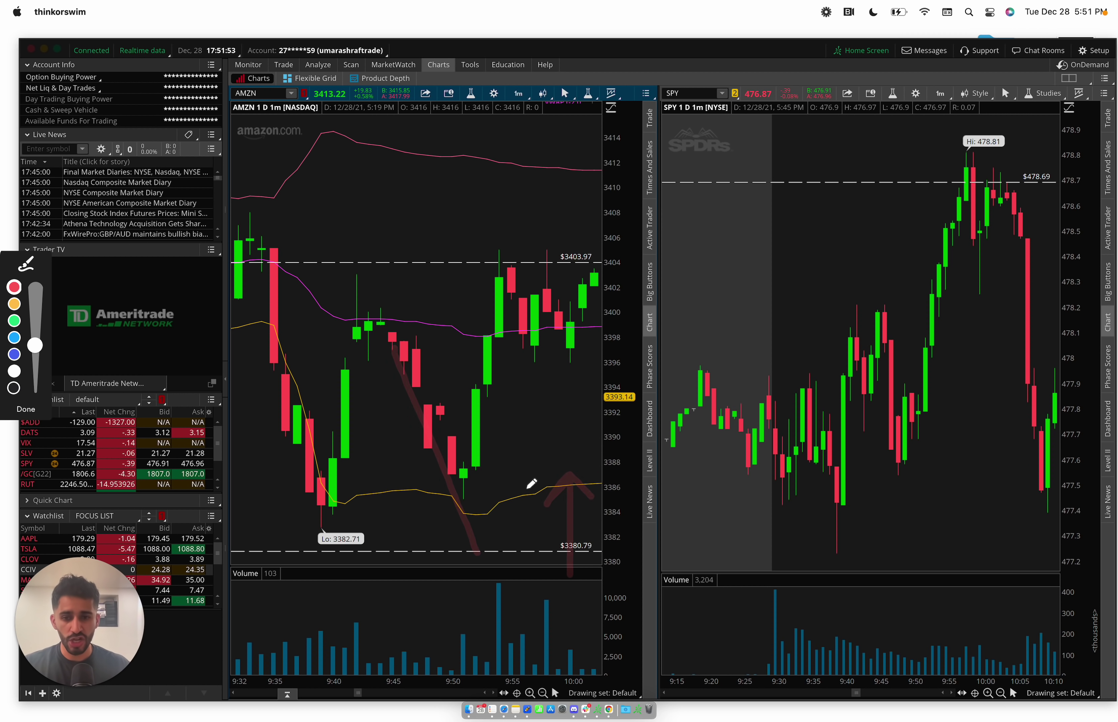
mouse_move(432, 492)
left_mouse_down()
mouse_move(494, 487)
mouse_move(437, 535)
mouse_move(429, 450)
mouse_move(548, 331)
mouse_move(462, 456)
mouse_move(415, 456)
mouse_move(397, 479)
left_mouse_up()
mouse_move(441, 425)
left_mouse_down()
mouse_move(465, 552)
mouse_move(534, 537)
mouse_move(566, 492)
left_mouse_up()
mouse_move(507, 396)
left_mouse_down()
mouse_move(610, 411)
mouse_move(569, 506)
mouse_move(599, 489)
left_mouse_up()
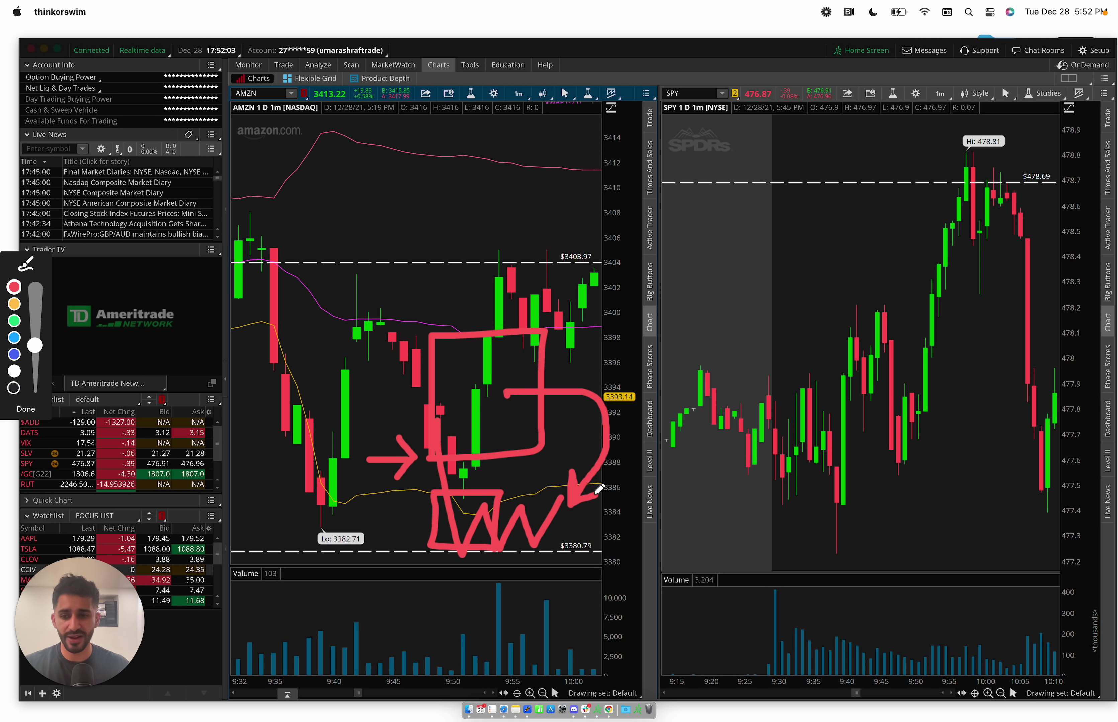
left_click(26, 410)
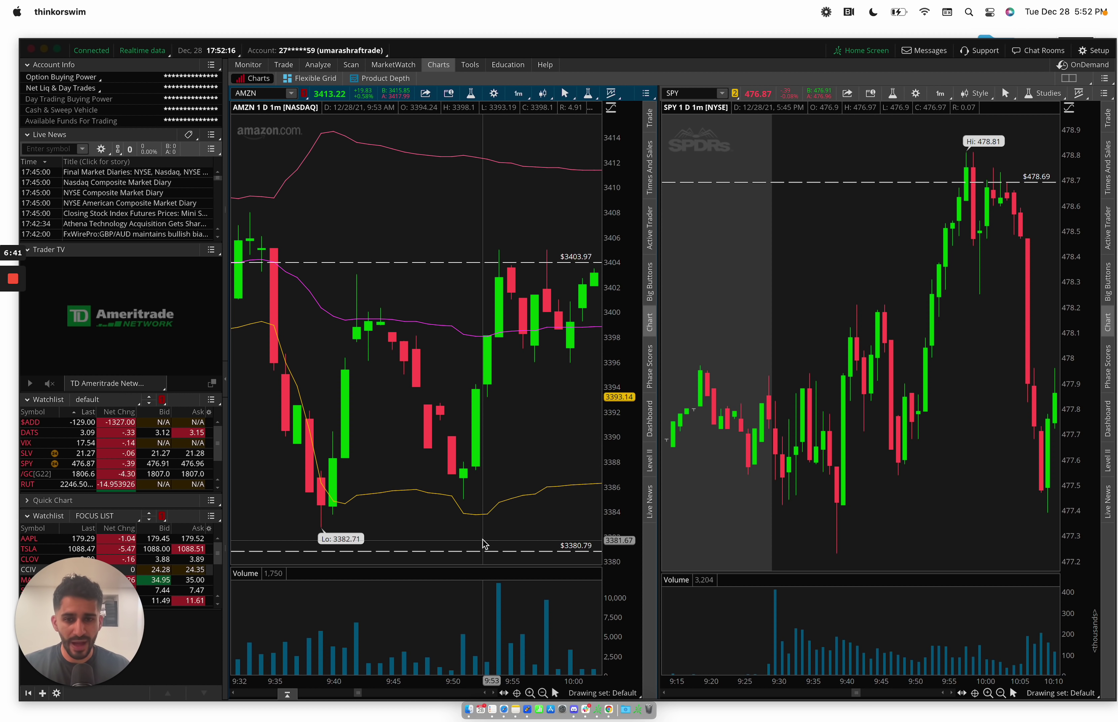
Zoom out the AMZN and SPY charts, then zoom SPY into 9:18 through 12:13
left_click(542, 693)
left_click(543, 693)
scroll(363, 459, "left", 3)
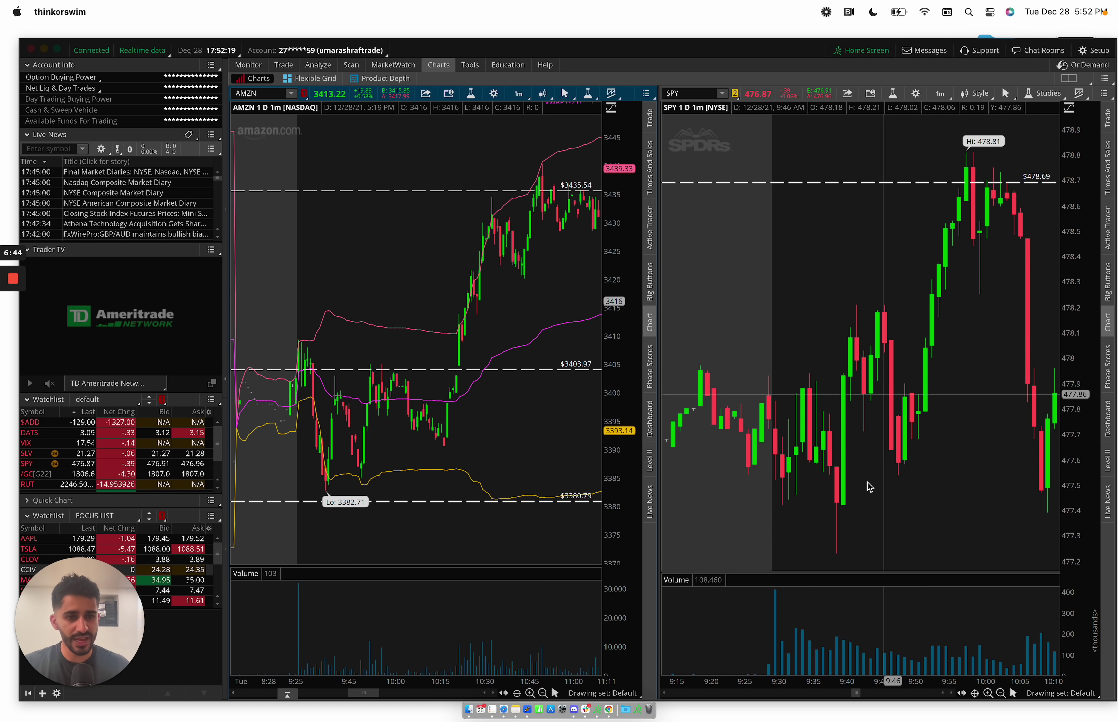
left_click(1001, 693)
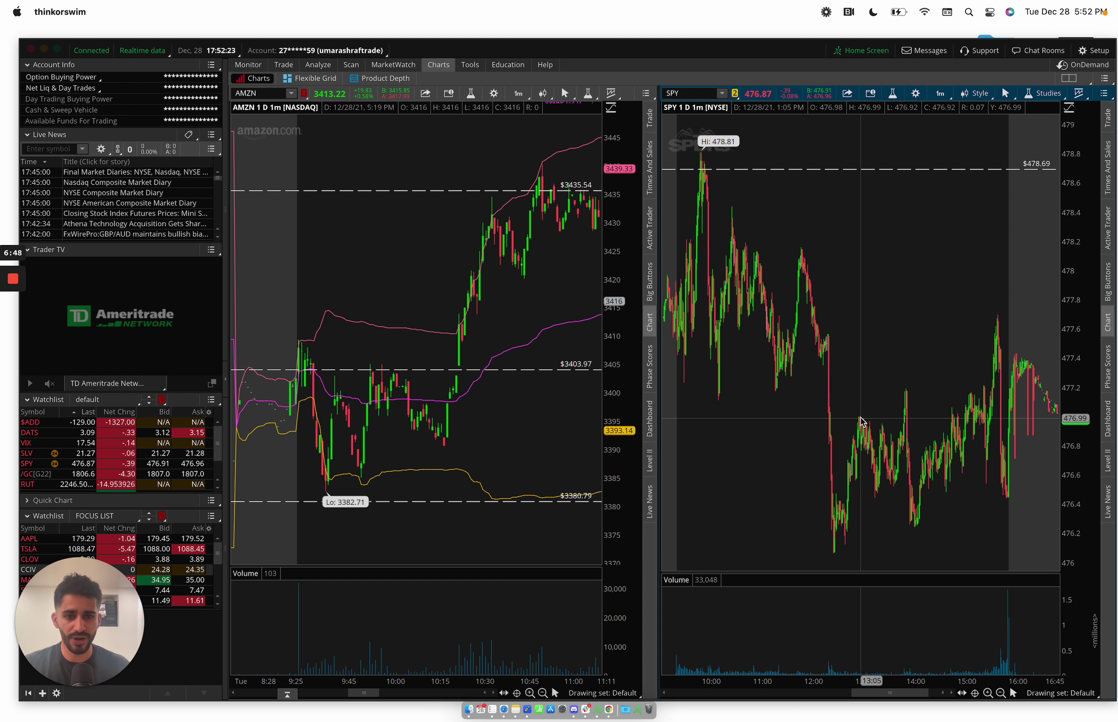
left_click_drag(824, 418, 666, 421)
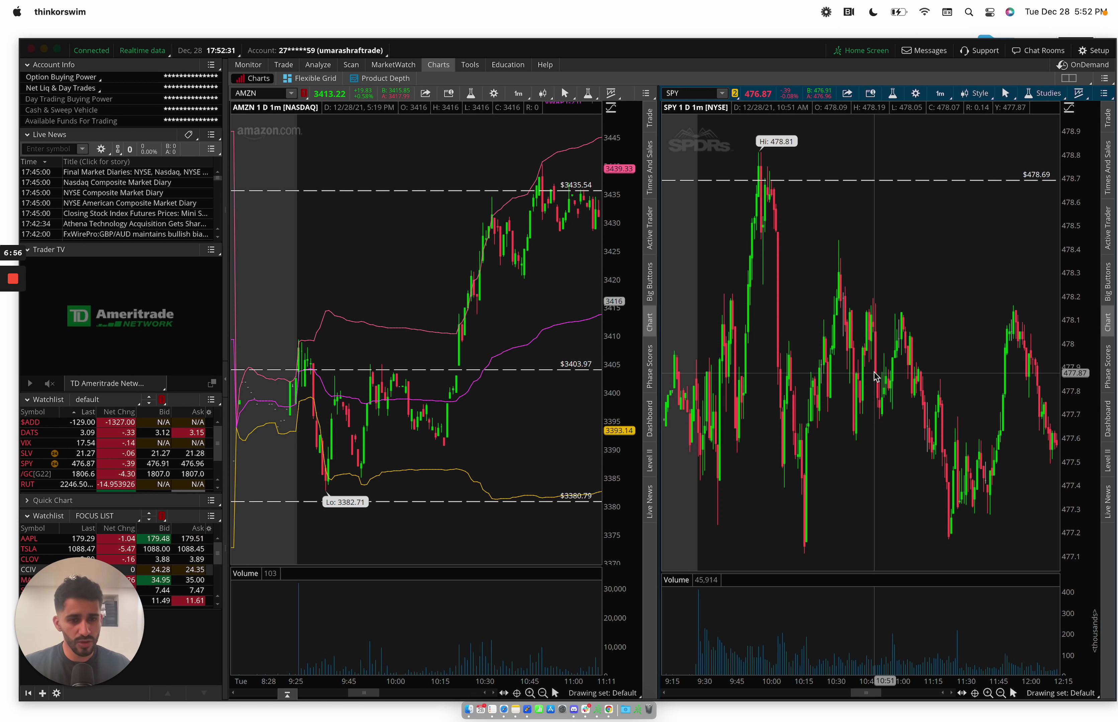
Bring up Tradezella's tracking page and circle the $1,756.55 net P&L and 2.35R realized R-multiple
key("ctrl+Left")
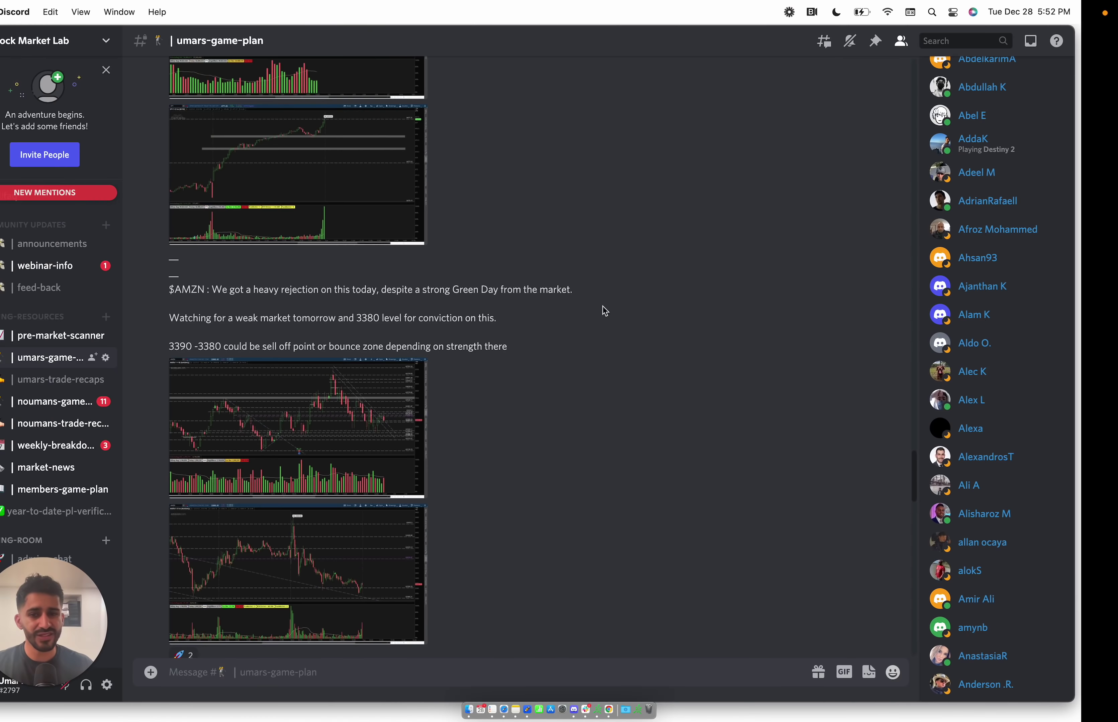
key("ctrl+Left")
scroll(642, 355, "up", 10)
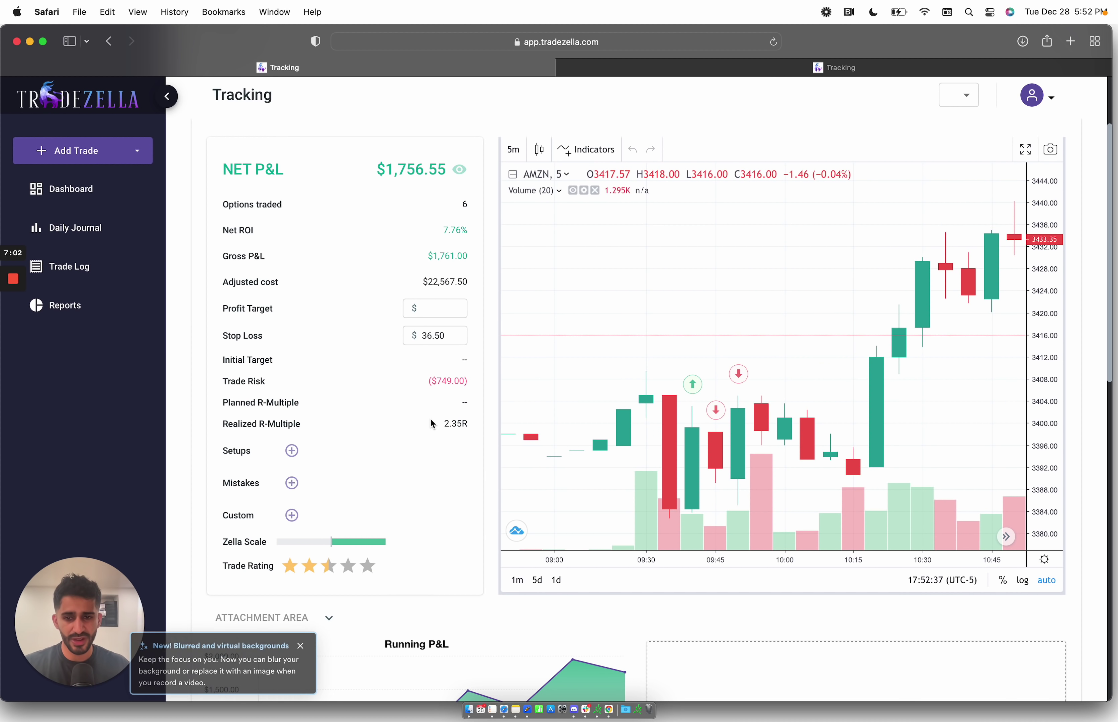
mouse_move(3, 338)
left_click(9, 388)
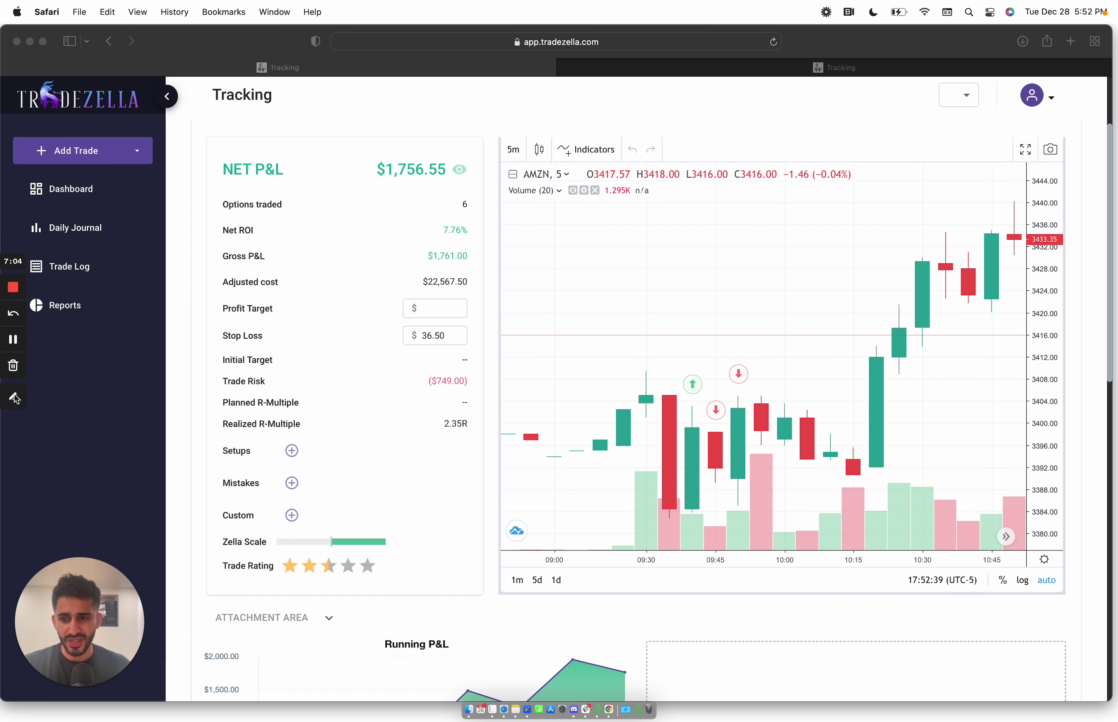
mouse_move(452, 140)
left_mouse_down()
mouse_move(376, 141)
mouse_move(453, 138)
left_mouse_up()
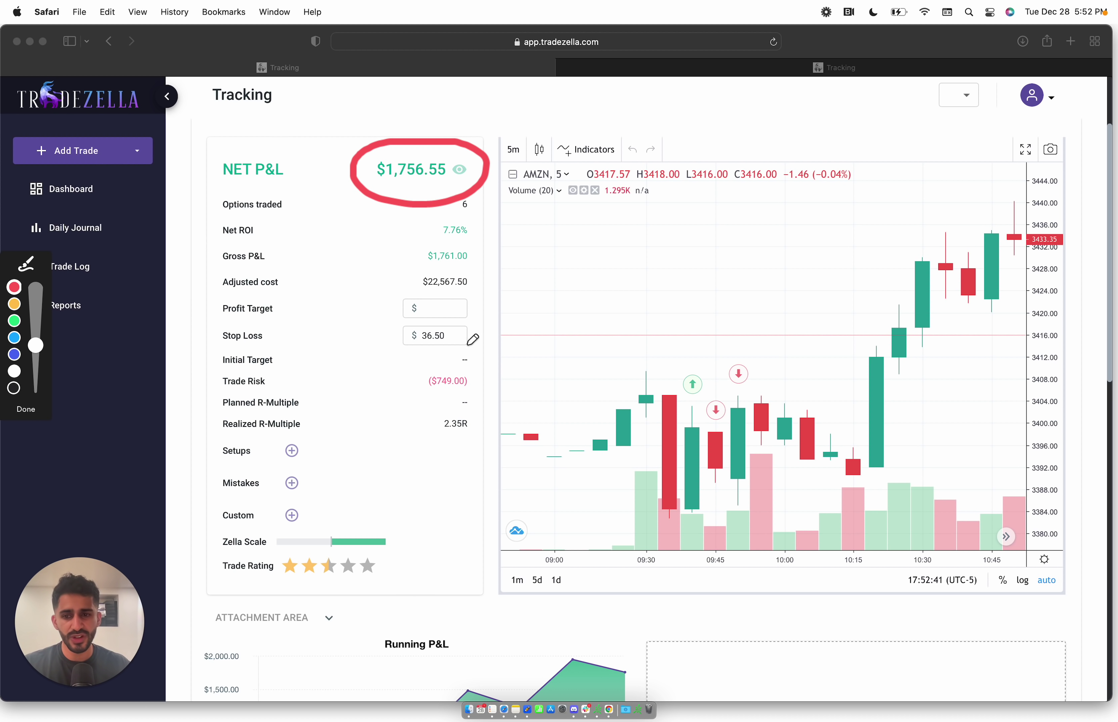
mouse_move(474, 392)
left_mouse_down()
mouse_move(483, 440)
mouse_move(472, 395)
left_mouse_up()
Loop the ($749.00) trade risk, draw arrows toward the chart with a 3K note, then clear the markings
mouse_move(488, 330)
left_mouse_down()
mouse_move(594, 354)
mouse_move(526, 411)
mouse_move(542, 440)
left_mouse_up()
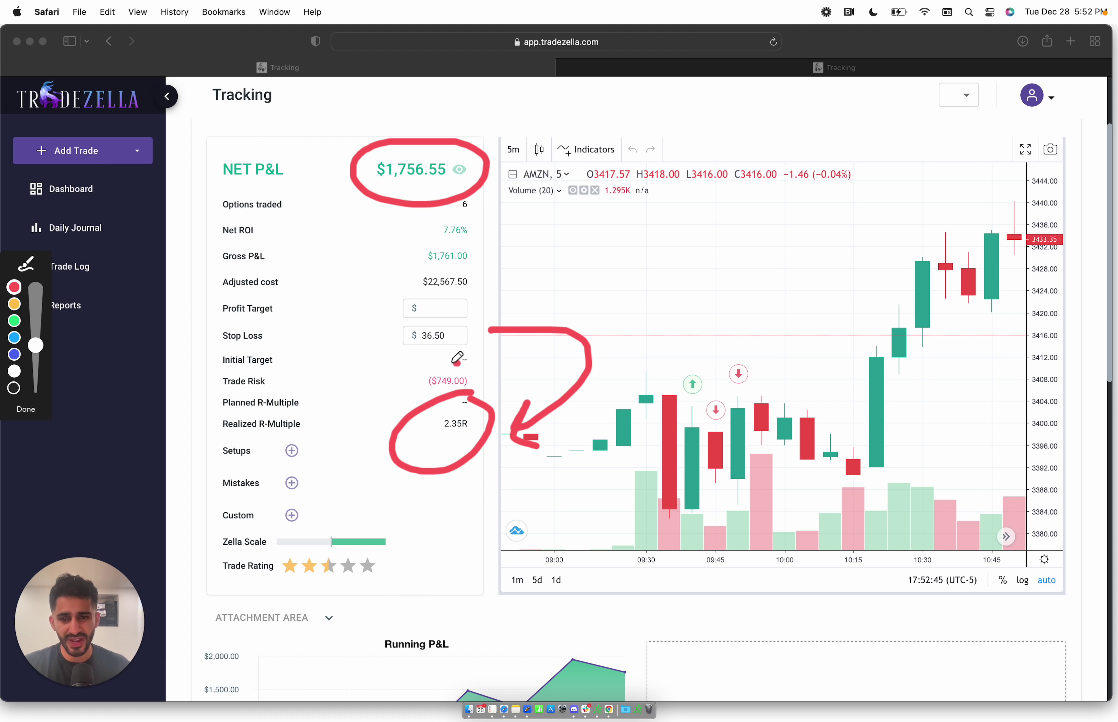
mouse_move(459, 361)
left_mouse_down()
mouse_move(493, 390)
mouse_move(458, 362)
mouse_move(353, 210)
mouse_move(371, 242)
left_mouse_up()
mouse_move(495, 162)
left_mouse_down()
mouse_move(623, 155)
mouse_move(601, 175)
left_mouse_up()
left_click_drag(646, 134, 641, 172)
left_click_drag(670, 143, 666, 165)
left_click(26, 409)
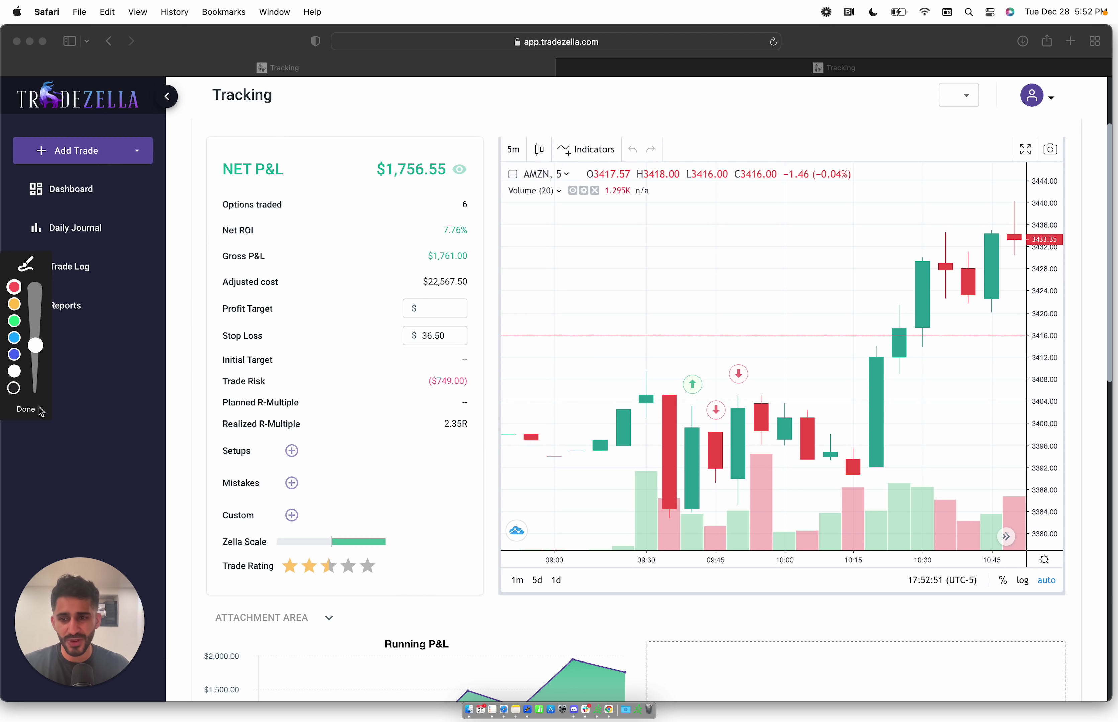
scroll(544, 362, "down", 3)
scroll(461, 542, "down", 10)
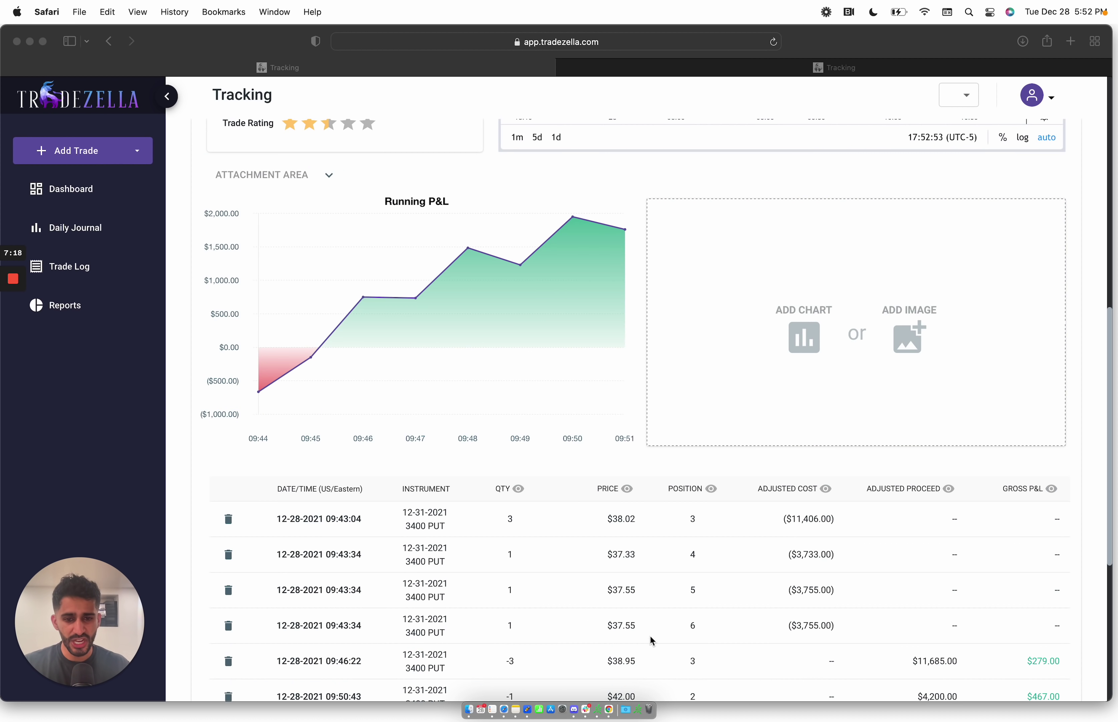
scroll(650, 636, "down", 1)
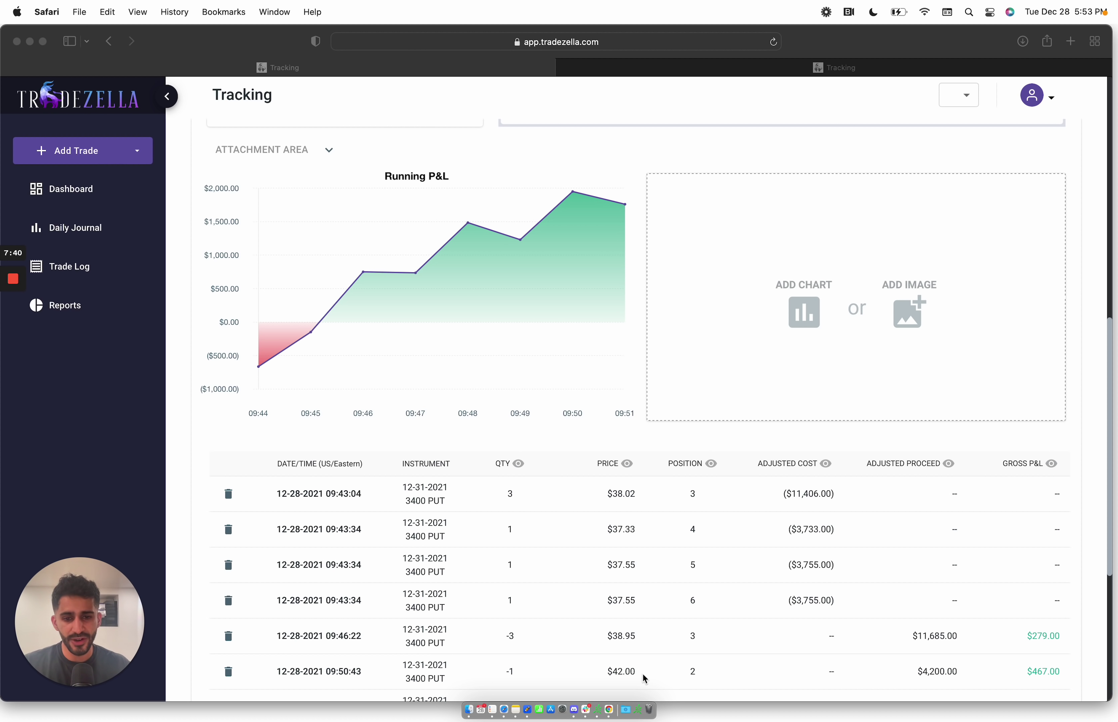
scroll(632, 635, "down", 1)
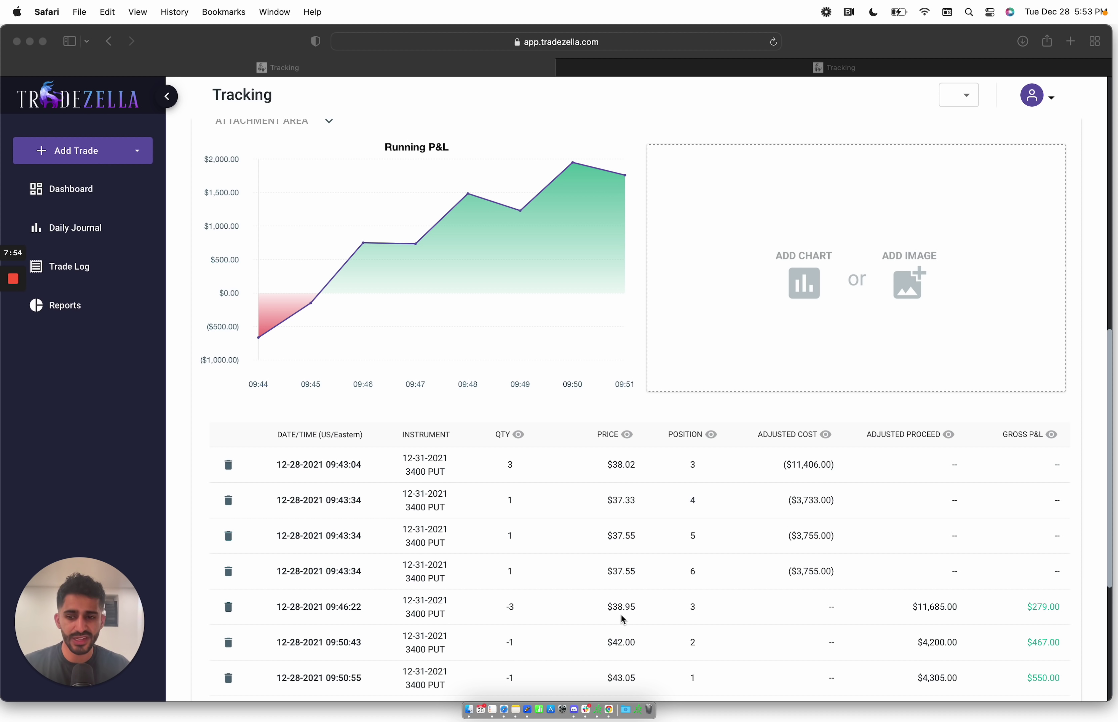
key("ctrl+Right")
key("ctrl+Right")
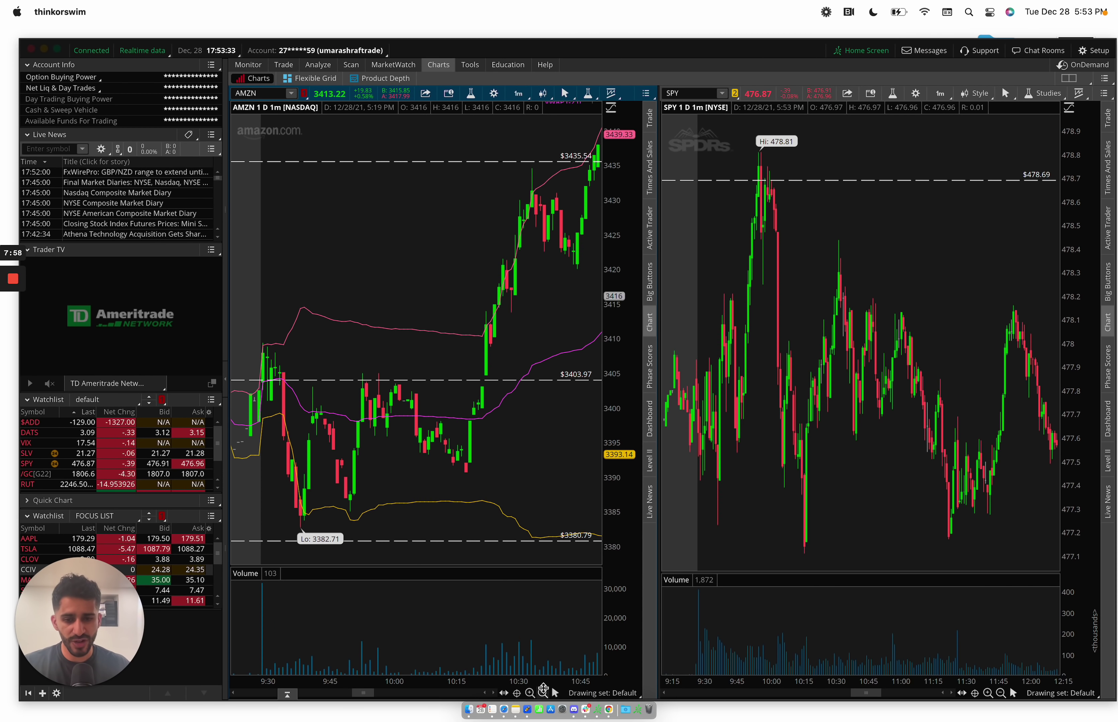
left_click(543, 690)
key("ctrl+Left")
key("ctrl+Left")
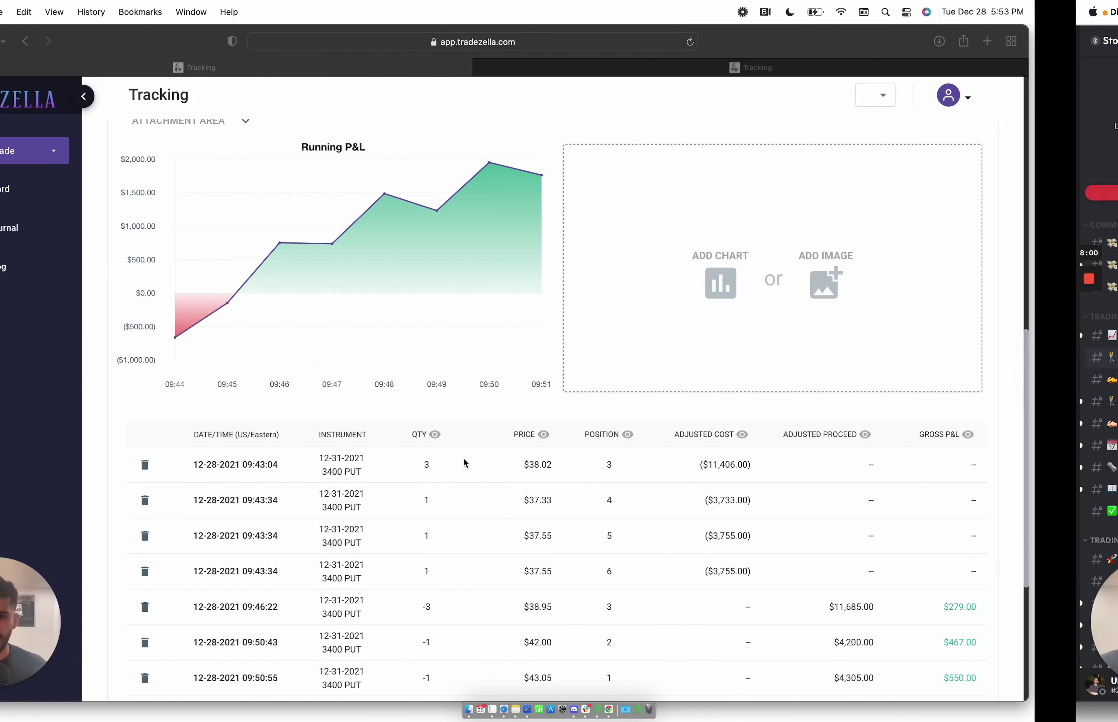
scroll(533, 289, "up", 10)
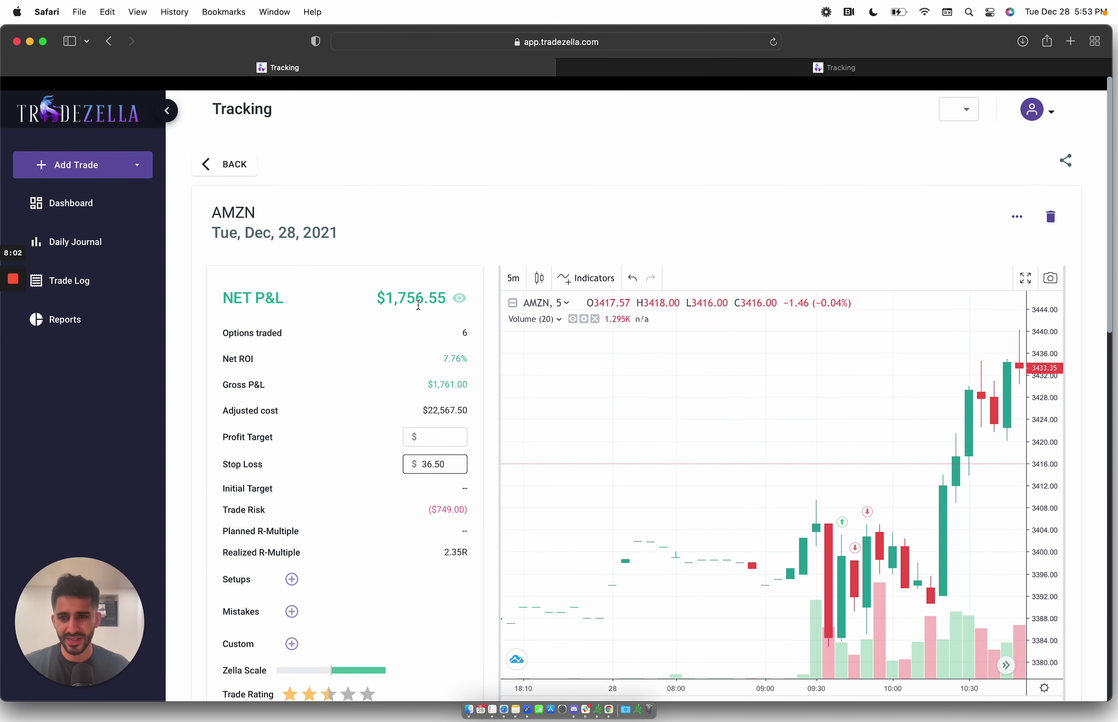
Return to the Daily Journal and scroll December's day cards, with Dec 28 at $1,756.55
left_click(242, 152)
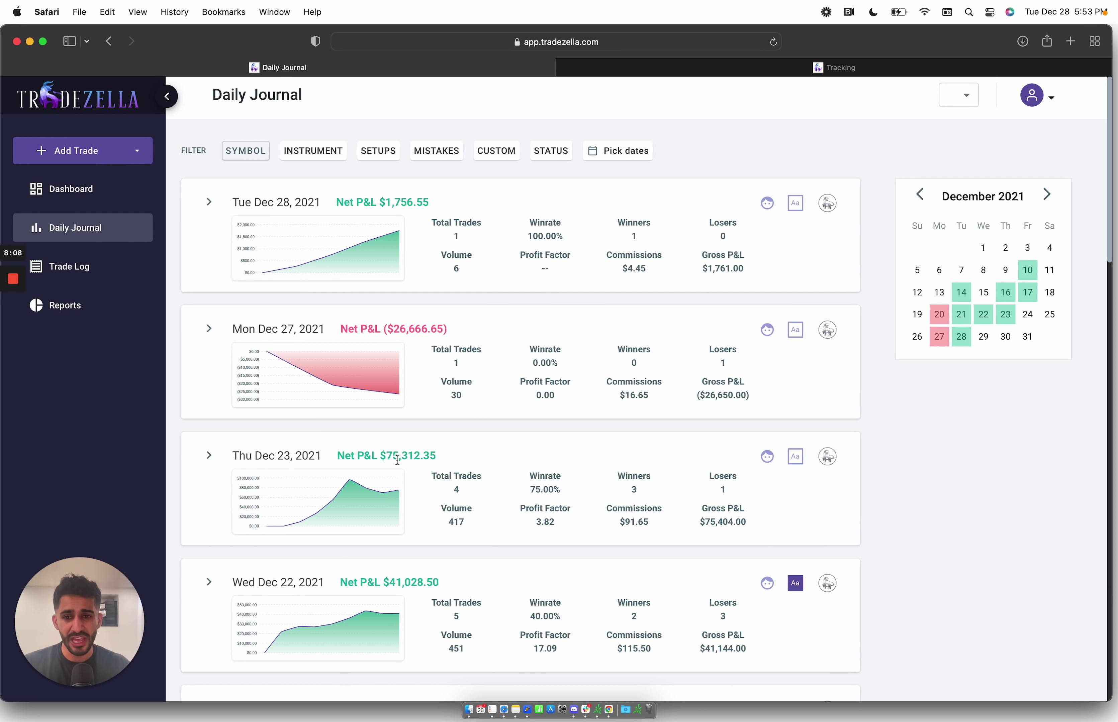
scroll(408, 580, "down", 3)
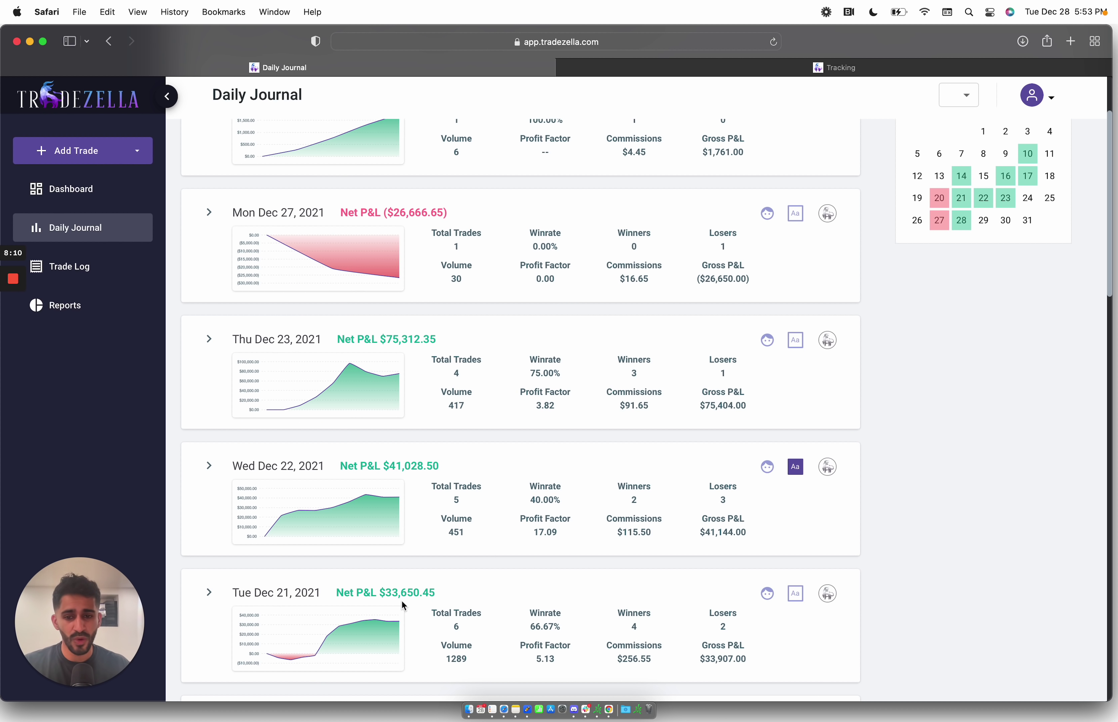
scroll(409, 596, "up", 3)
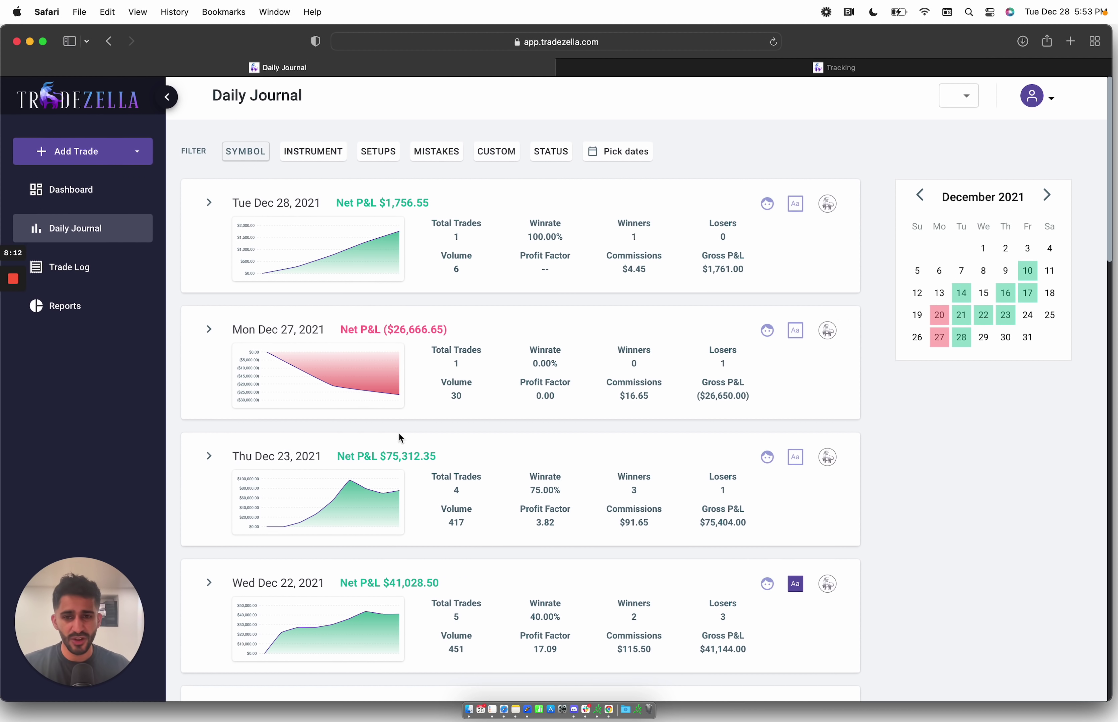